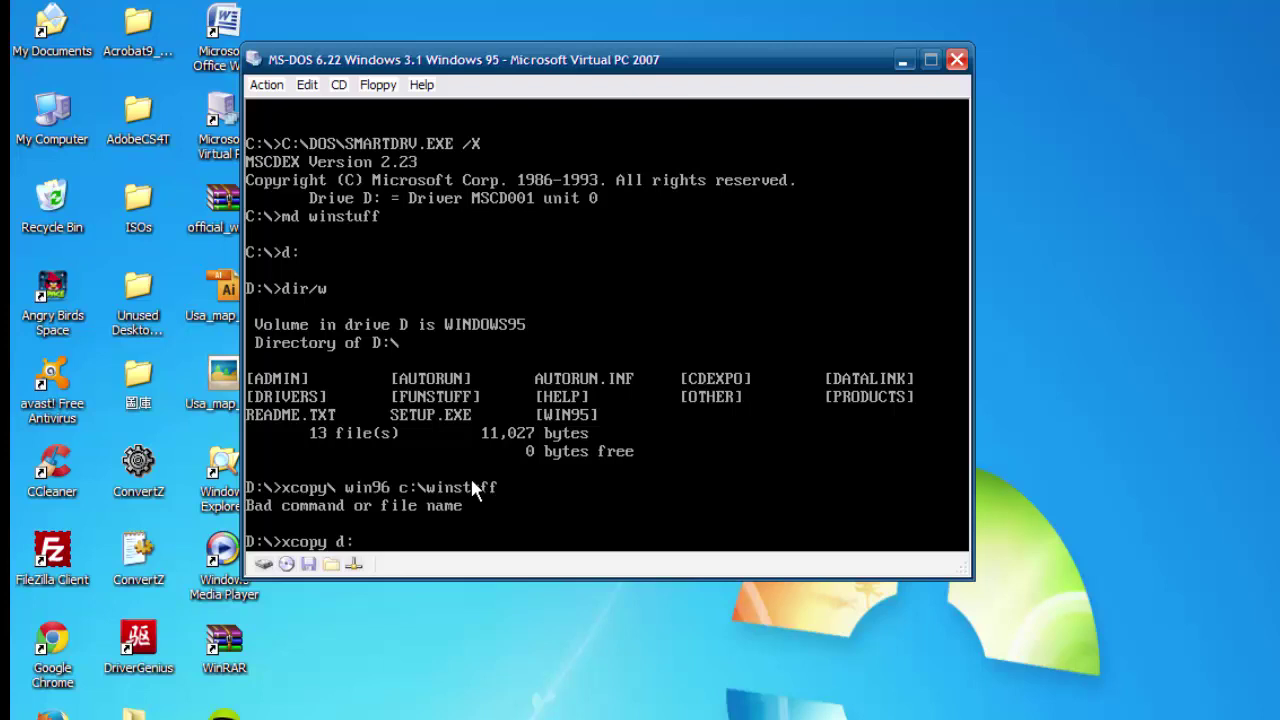
Xcopy the 34 files from D:\WIN95 into C:\winstuff, then return to drive C
type(":win95 c:winstuff")
key("Return")
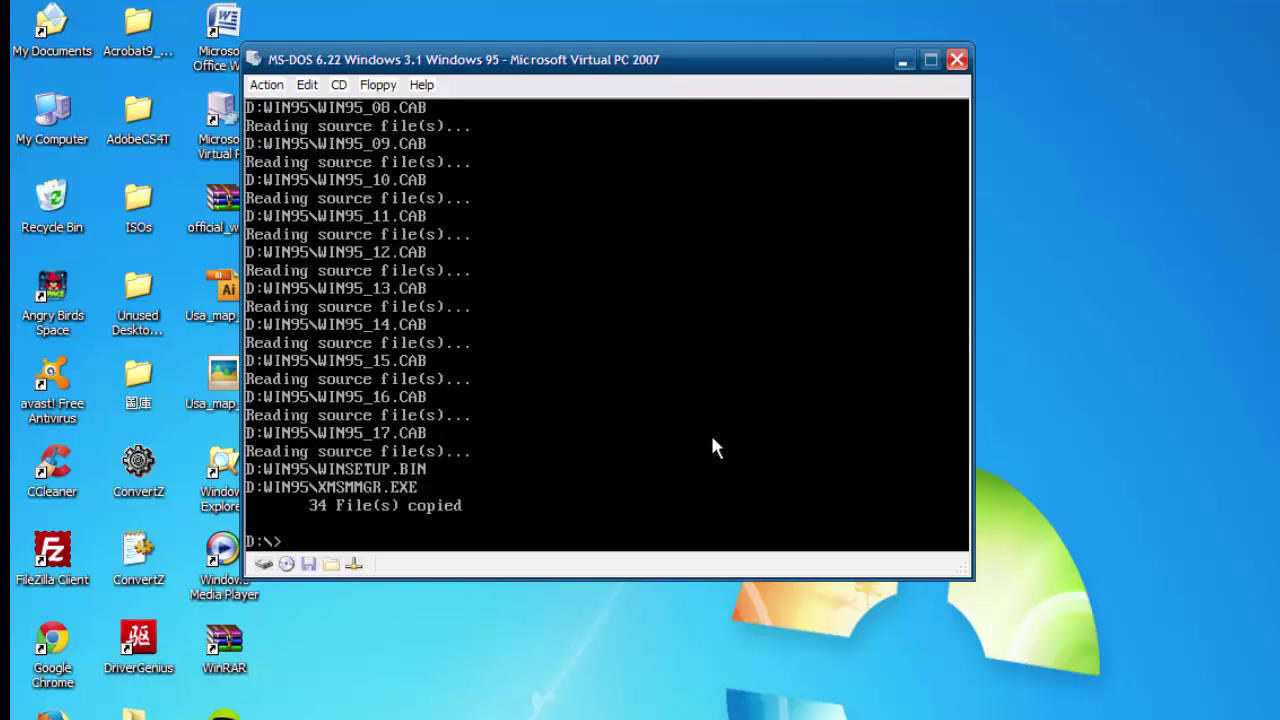
type("c:")
key("Return")
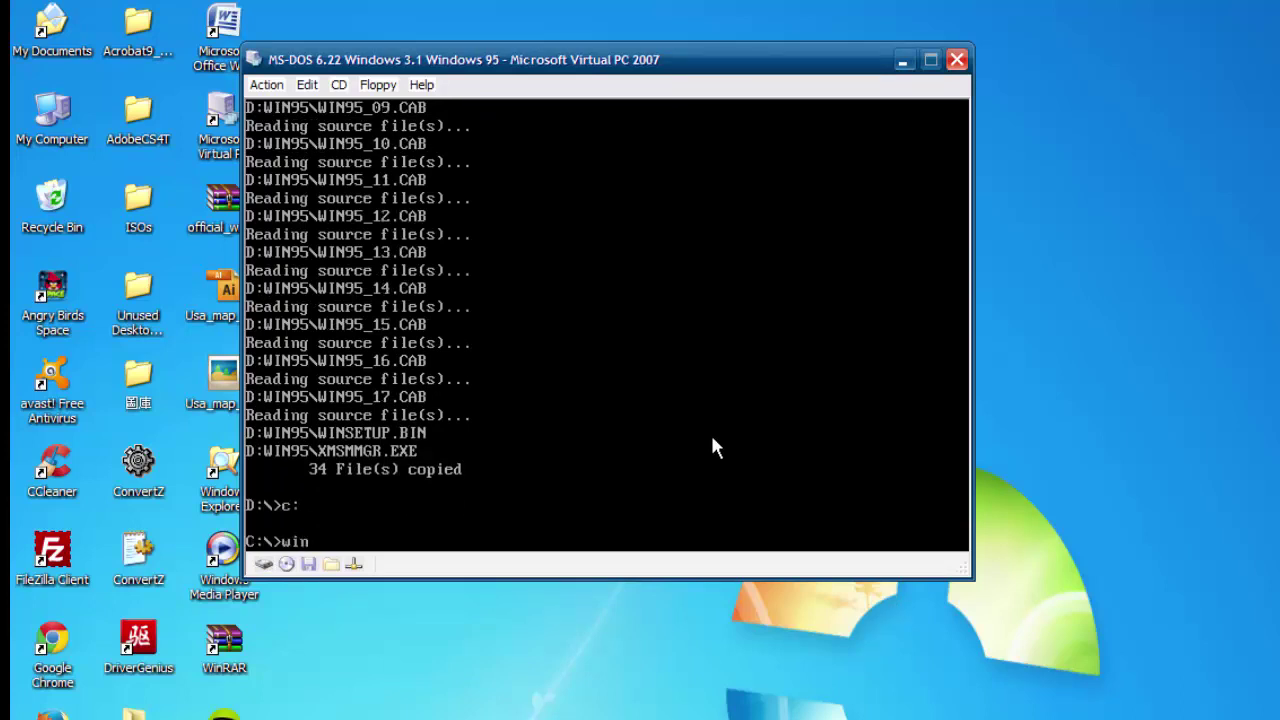
Start Windows 3.1 with win and run setup.exe from CD drive D through File Manager
type("win")
key("Return")
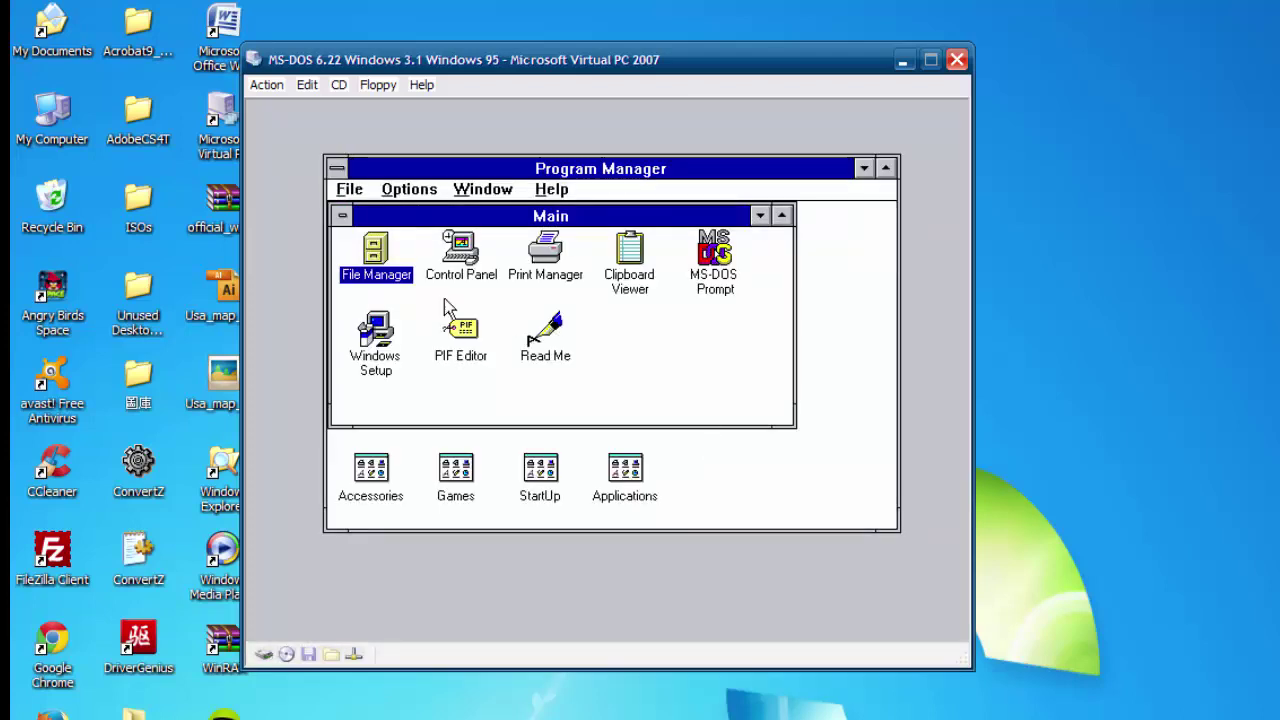
double_click(376, 272)
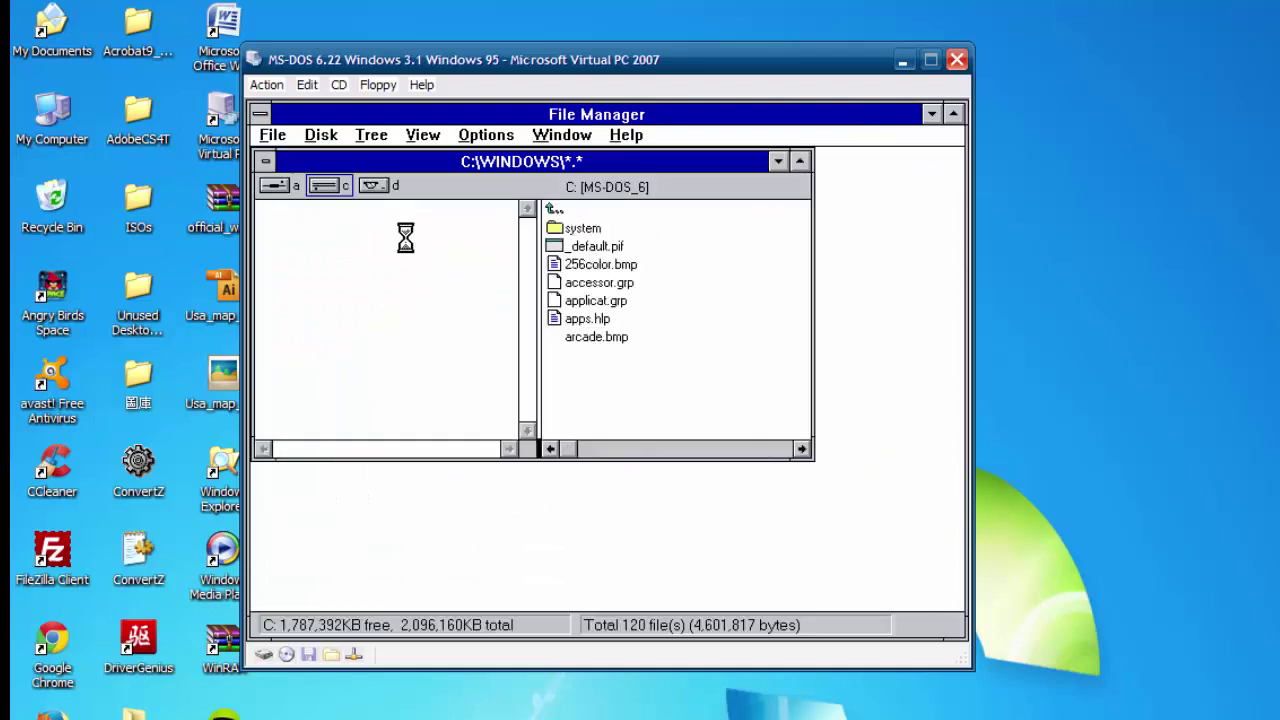
left_click(371, 188)
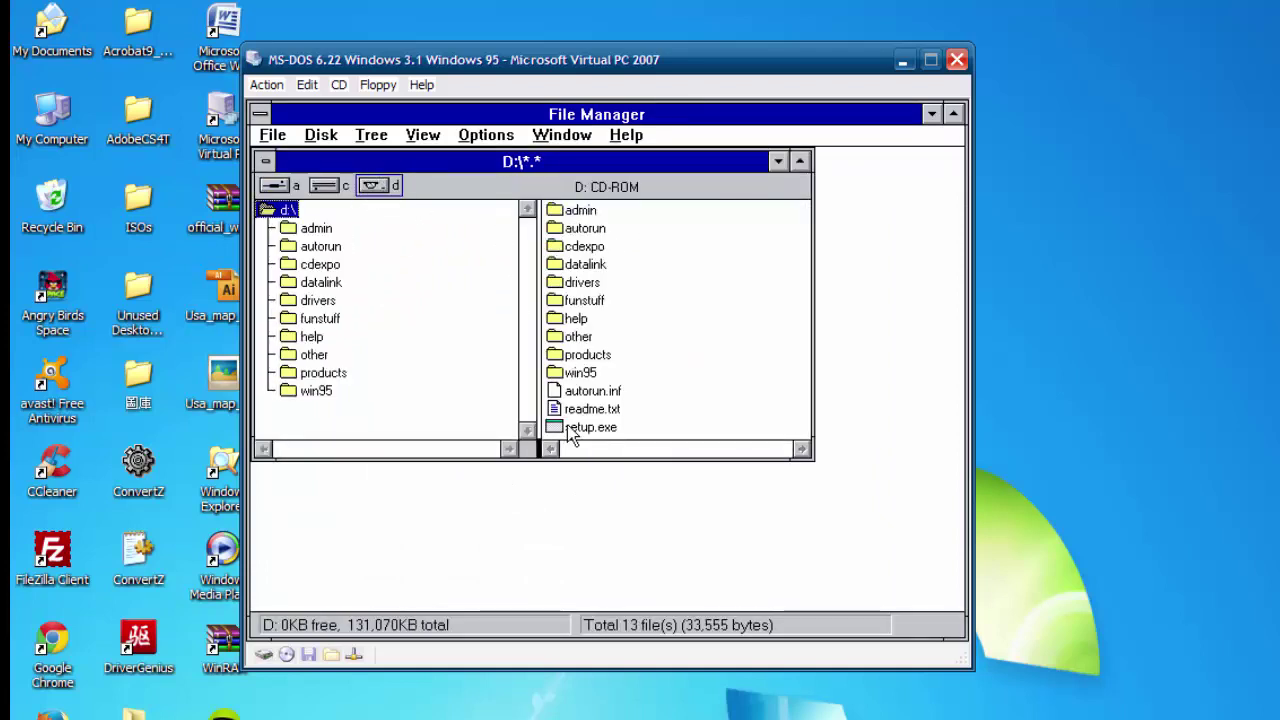
double_click(568, 427)
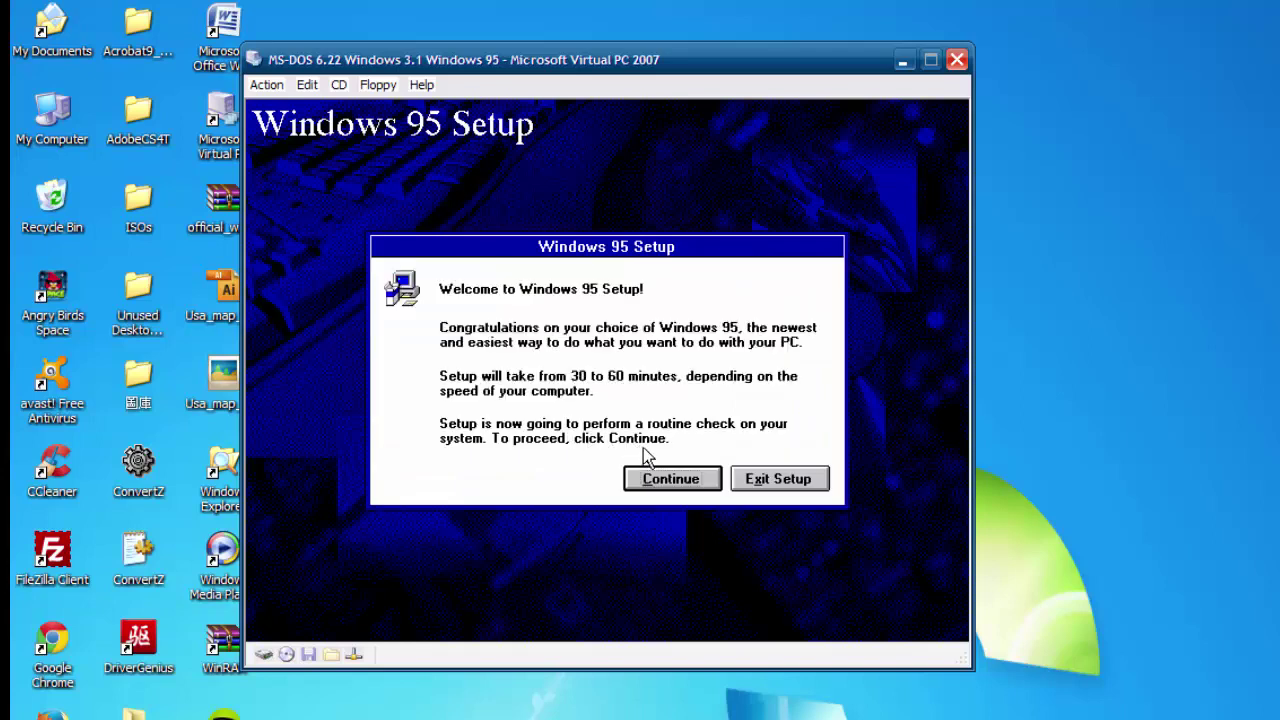
Continue past the Setup welcome dialog and accept the Software License Agreement
left_click(672, 479)
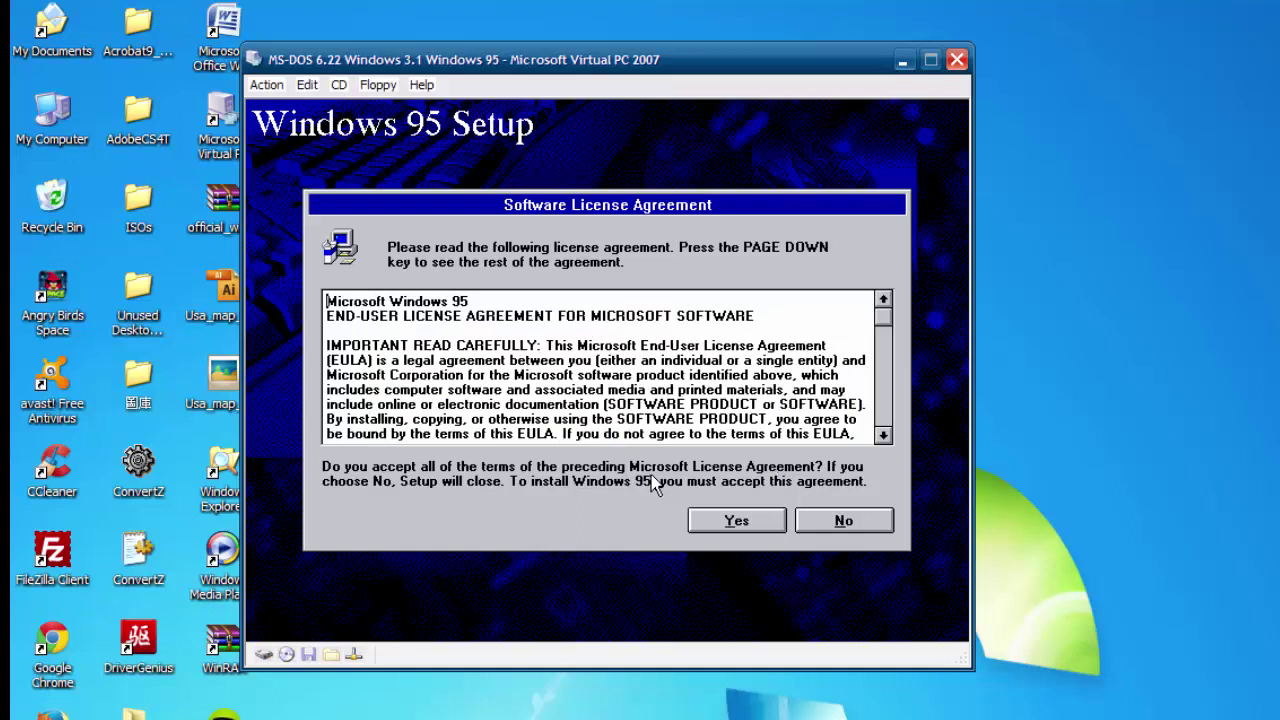
left_click(712, 522)
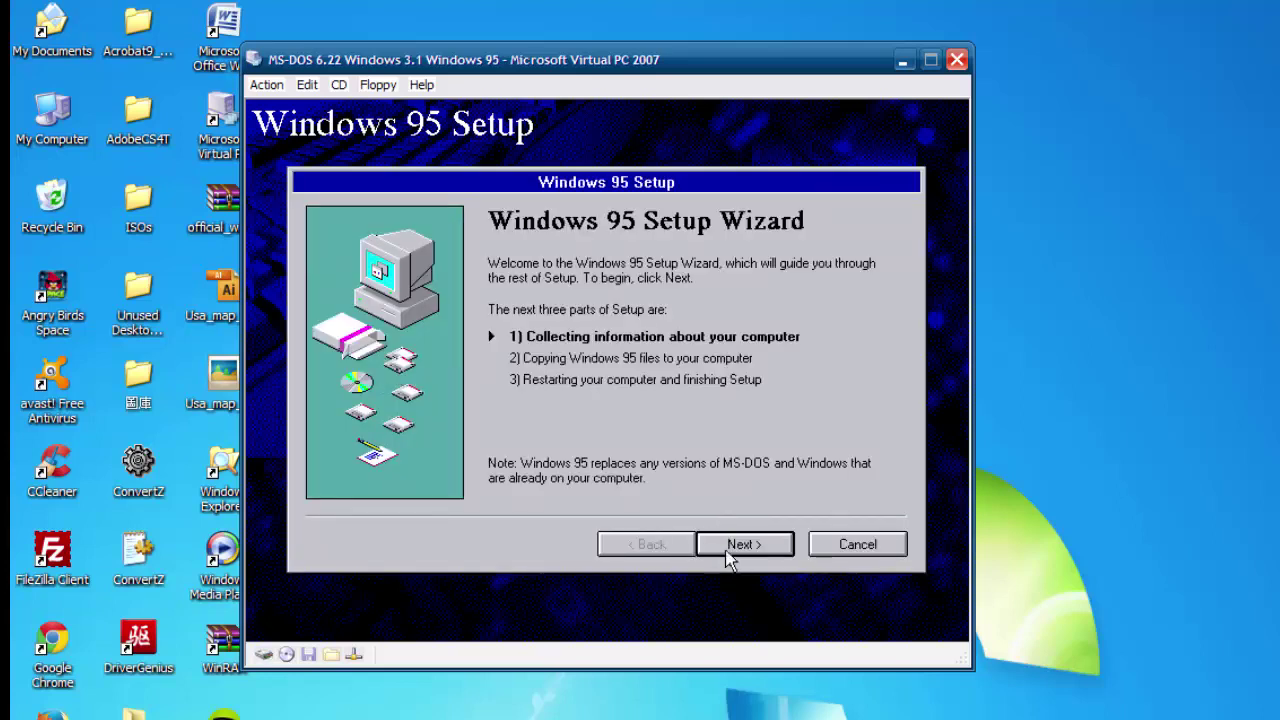
Begin the wizard, keep C:\WINDOWS as install folder, and save existing system files
left_click(727, 556)
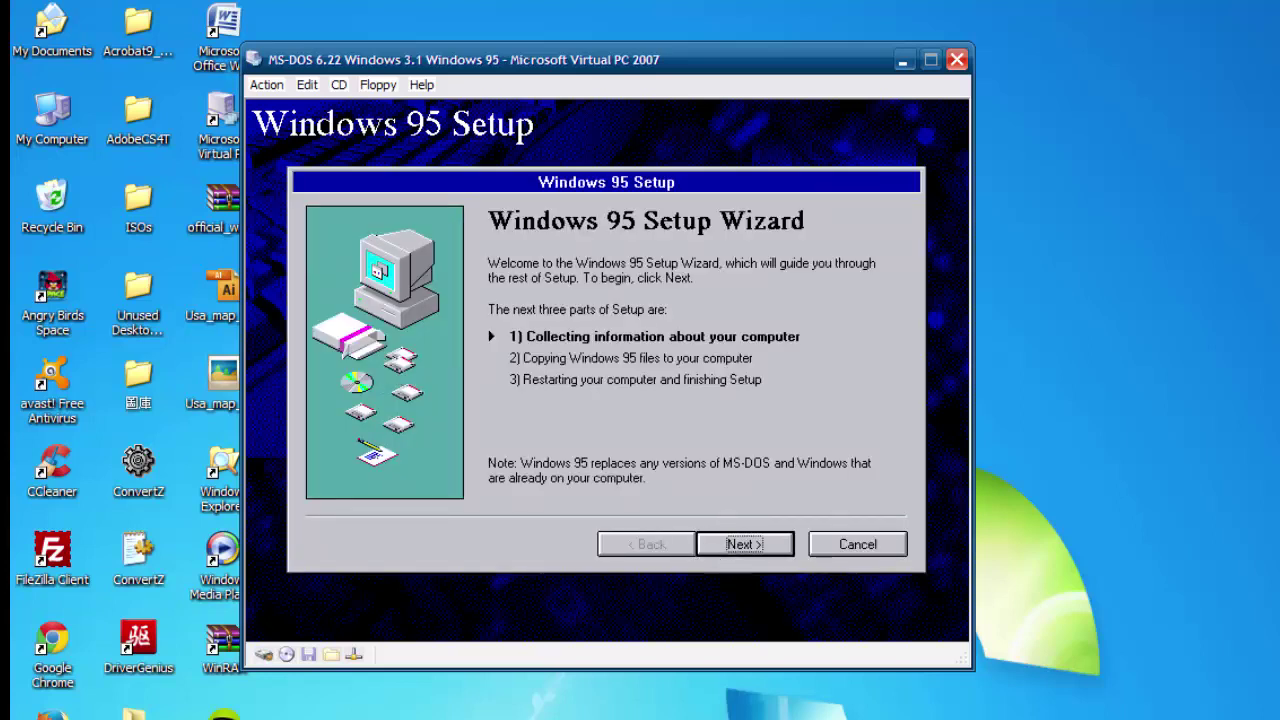
left_click(727, 556)
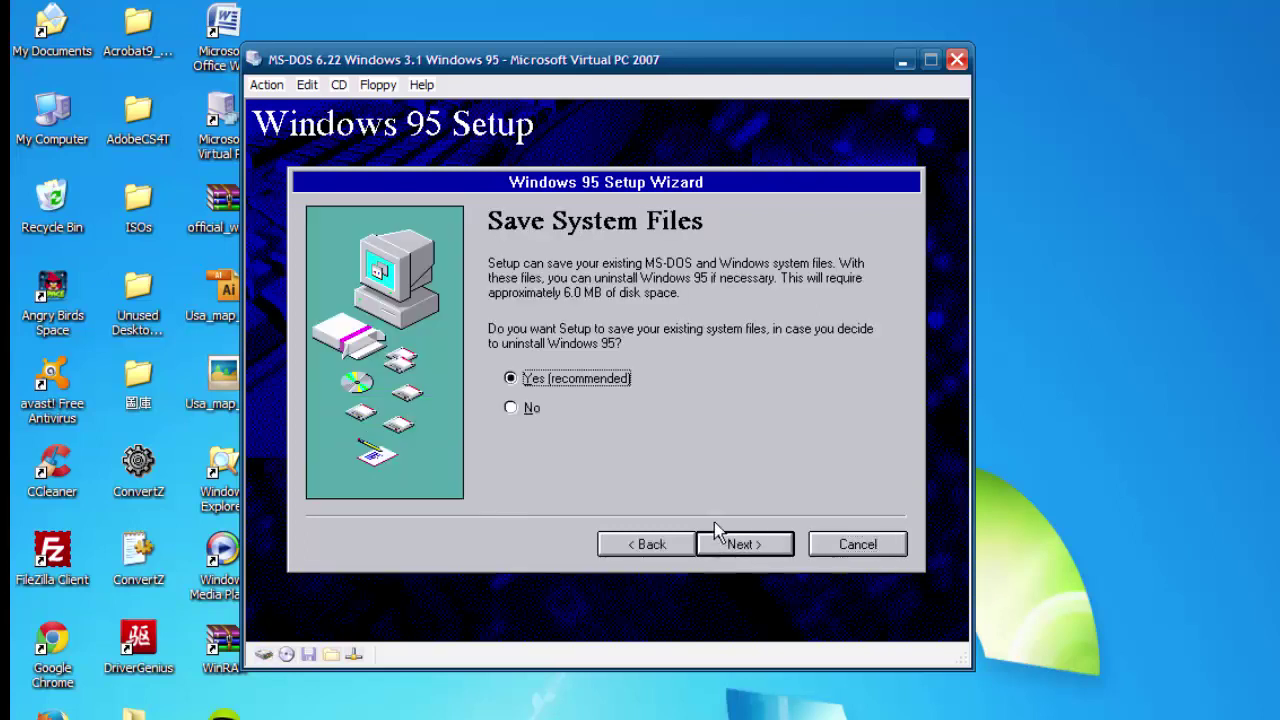
left_click(731, 558)
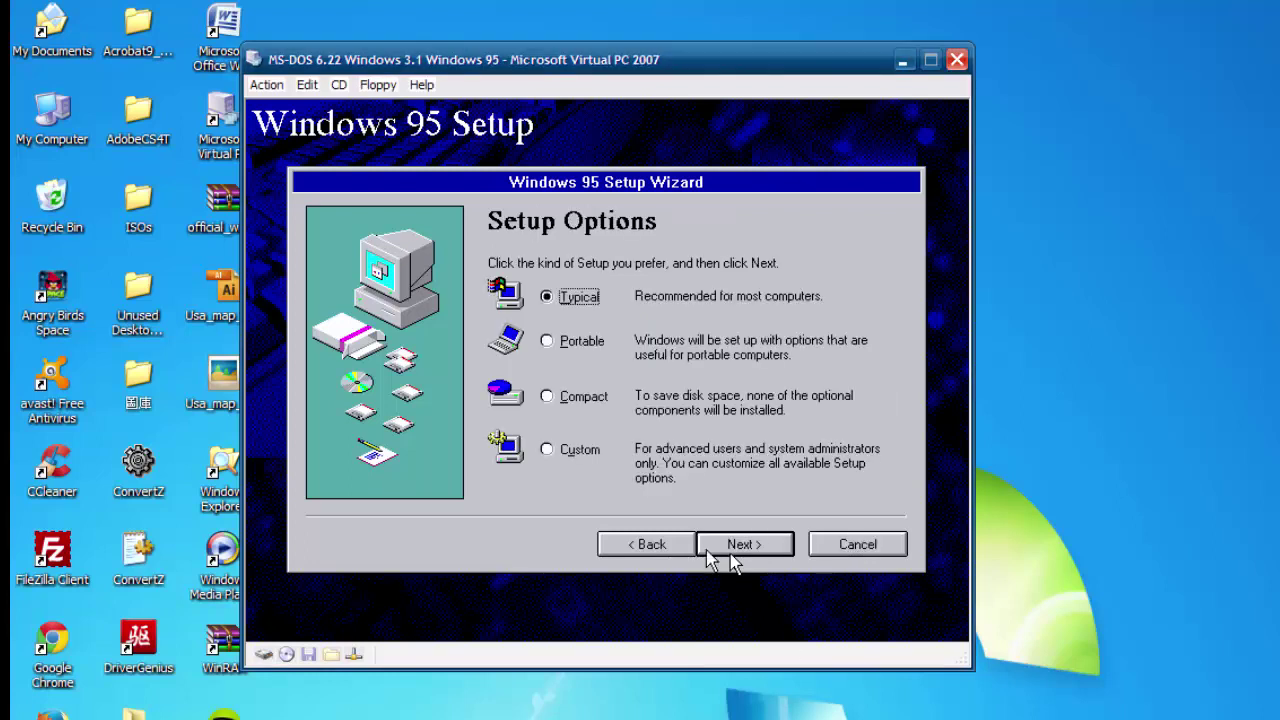
Choose a Custom setup and replace the company name with 'Minecra'
left_click(545, 449)
left_click(740, 544)
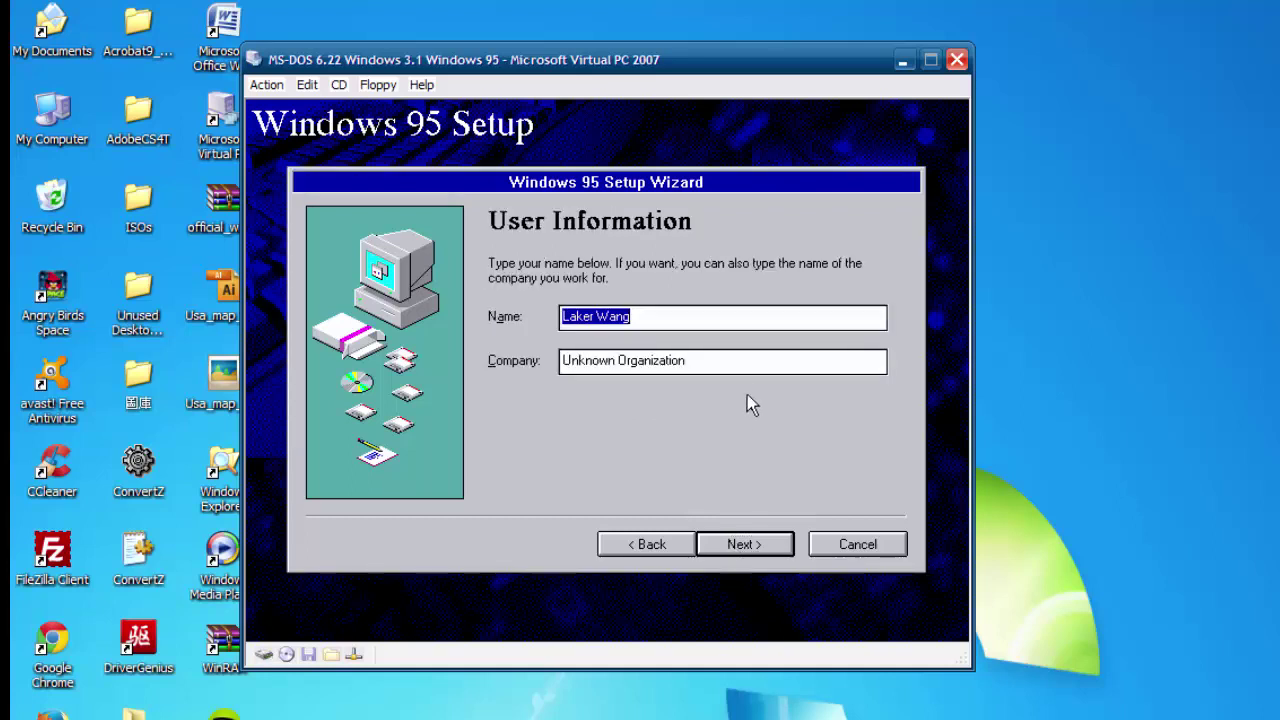
left_click_drag(749, 363, 522, 365)
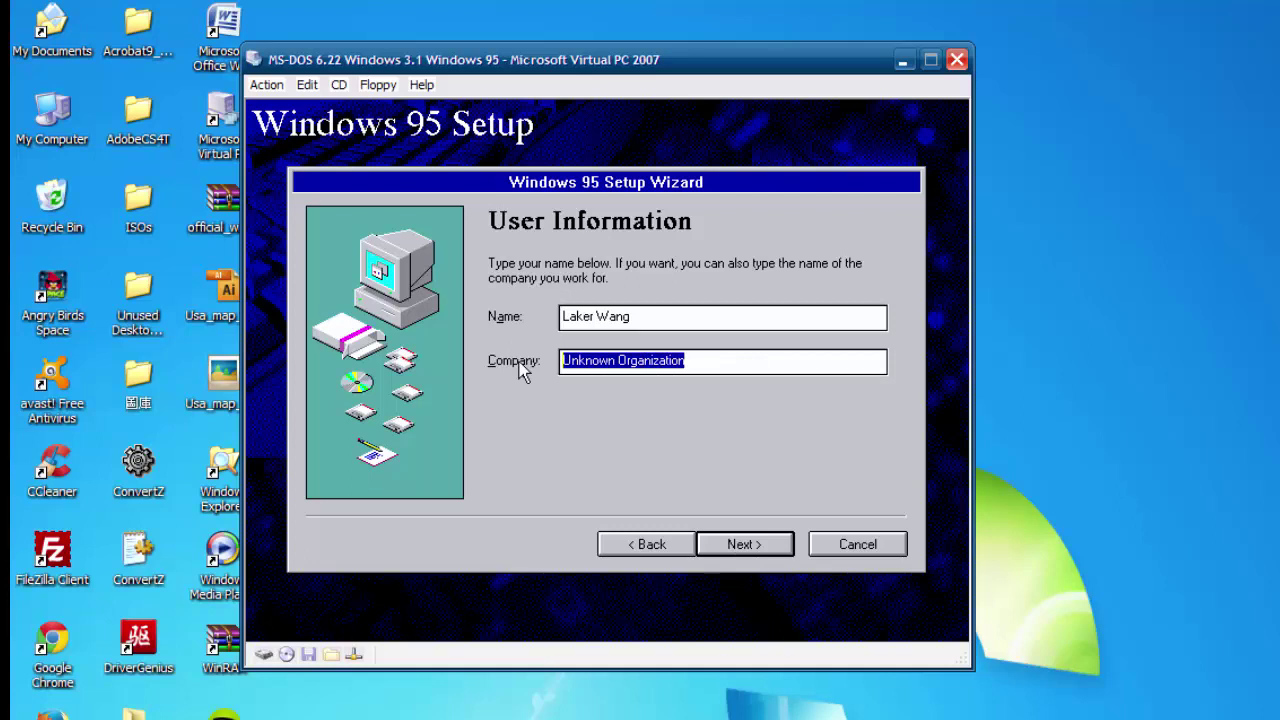
type("Minec")
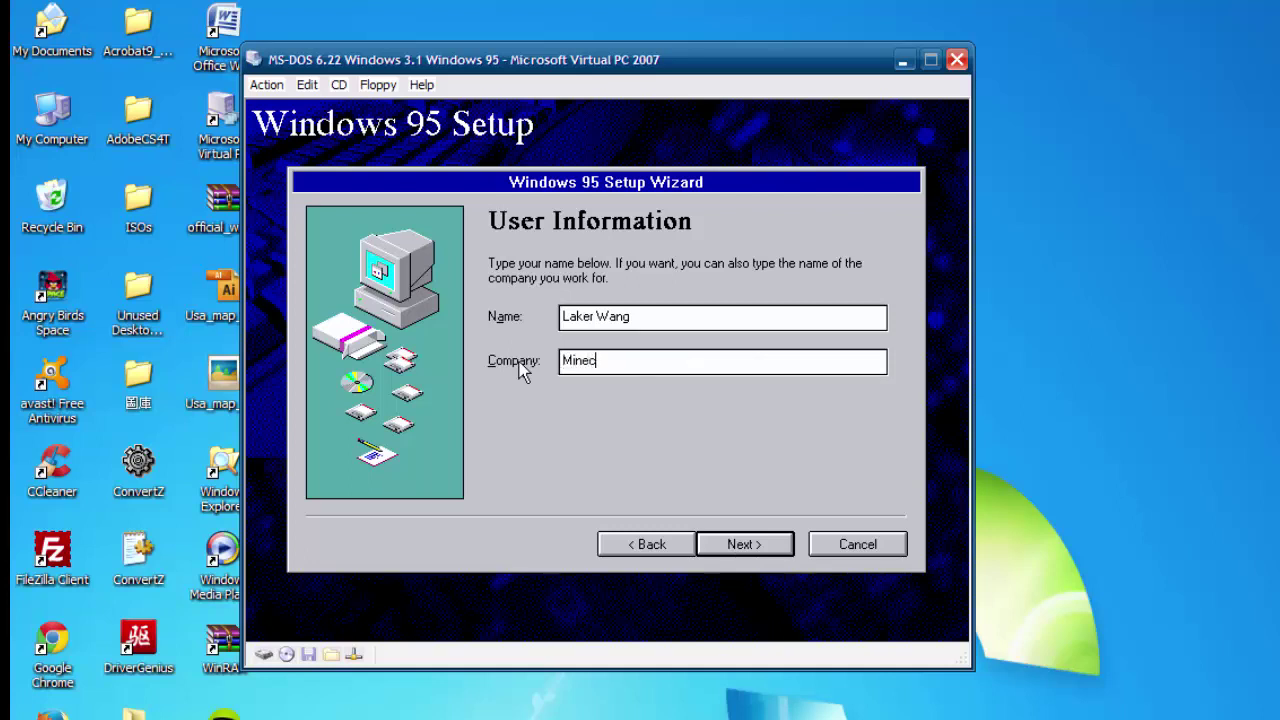
type("raft")
Enter the product CD key and continue to hardware analysis
left_click(722, 547)
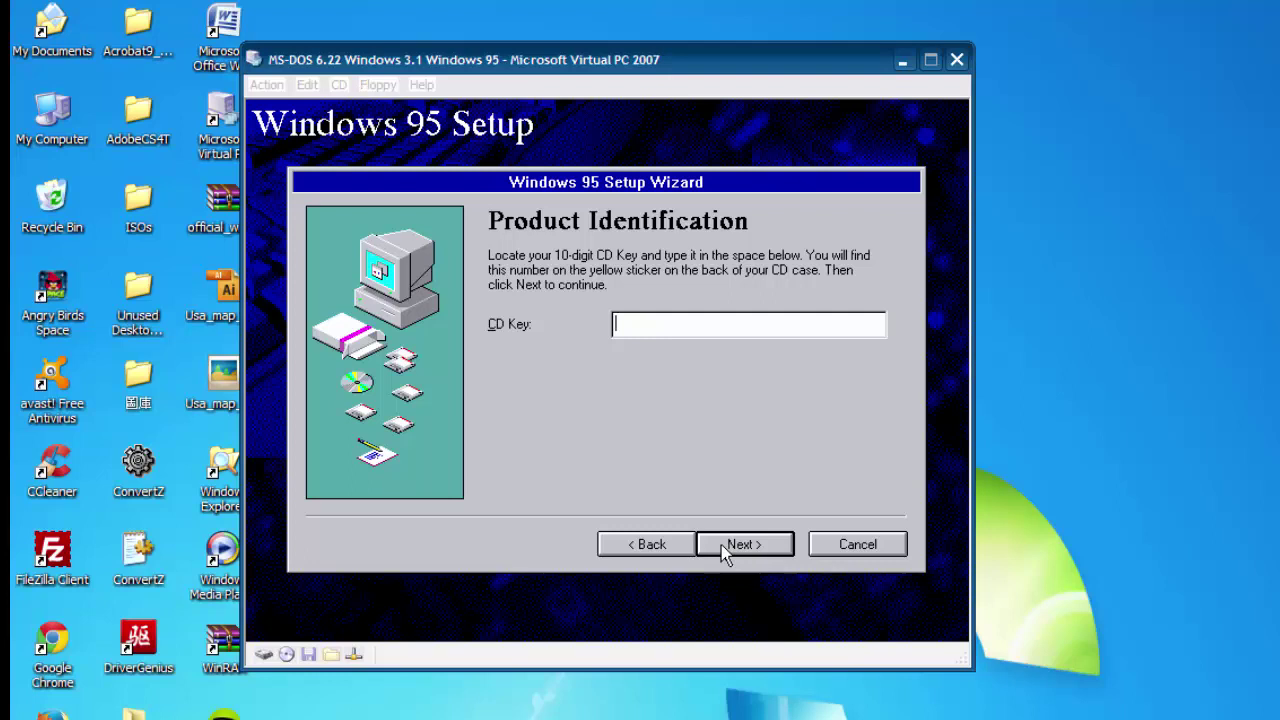
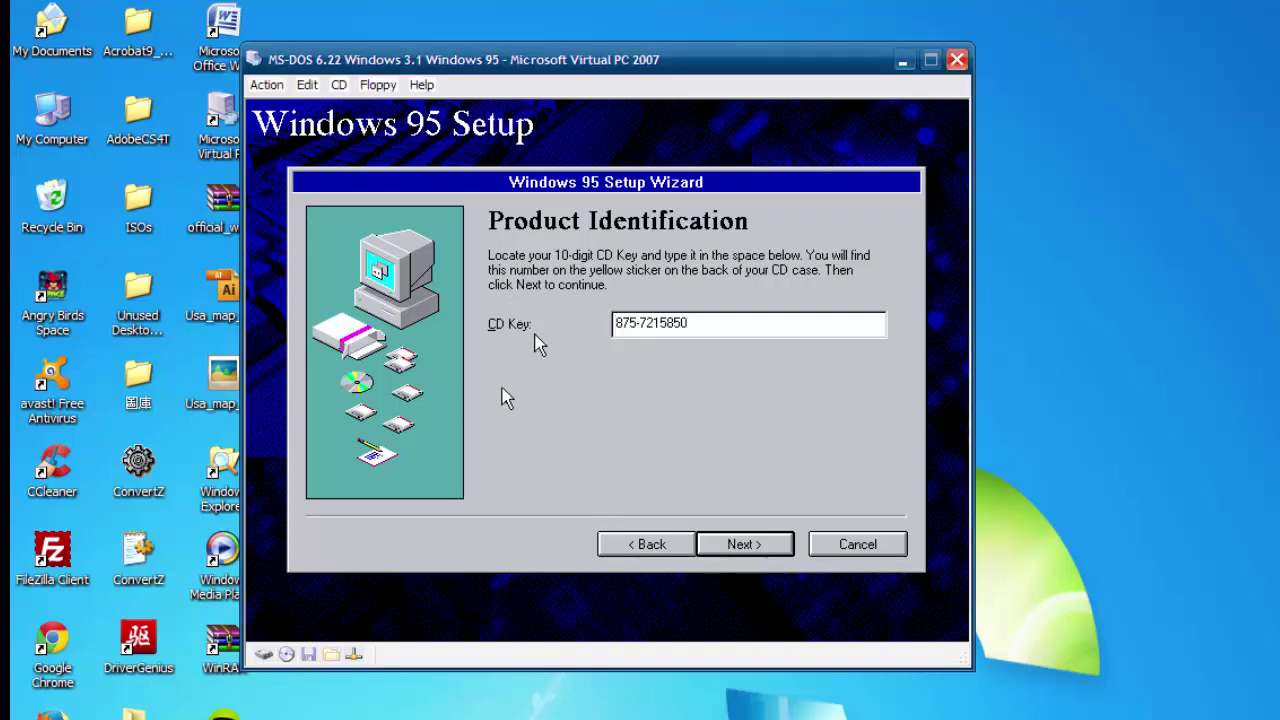
left_click(771, 553)
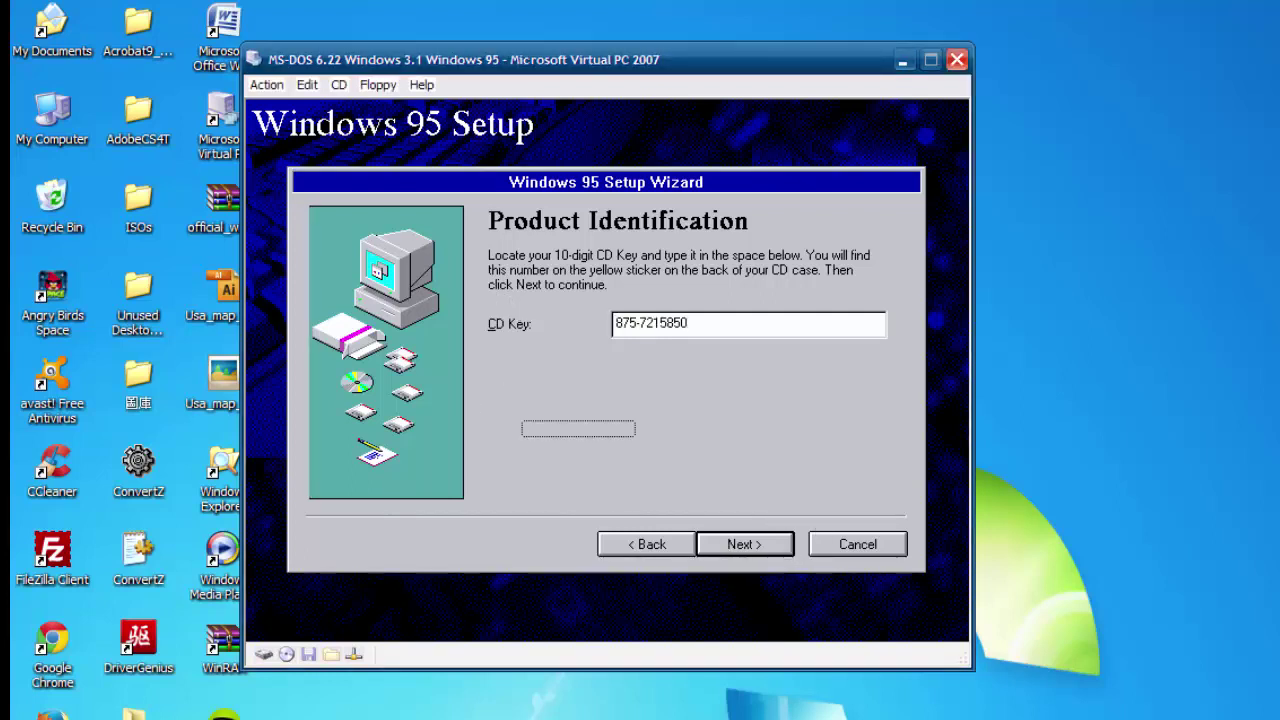
Let Setup detect all hardware, including the Sound, MIDI, or Video Capture Card
left_click(729, 541)
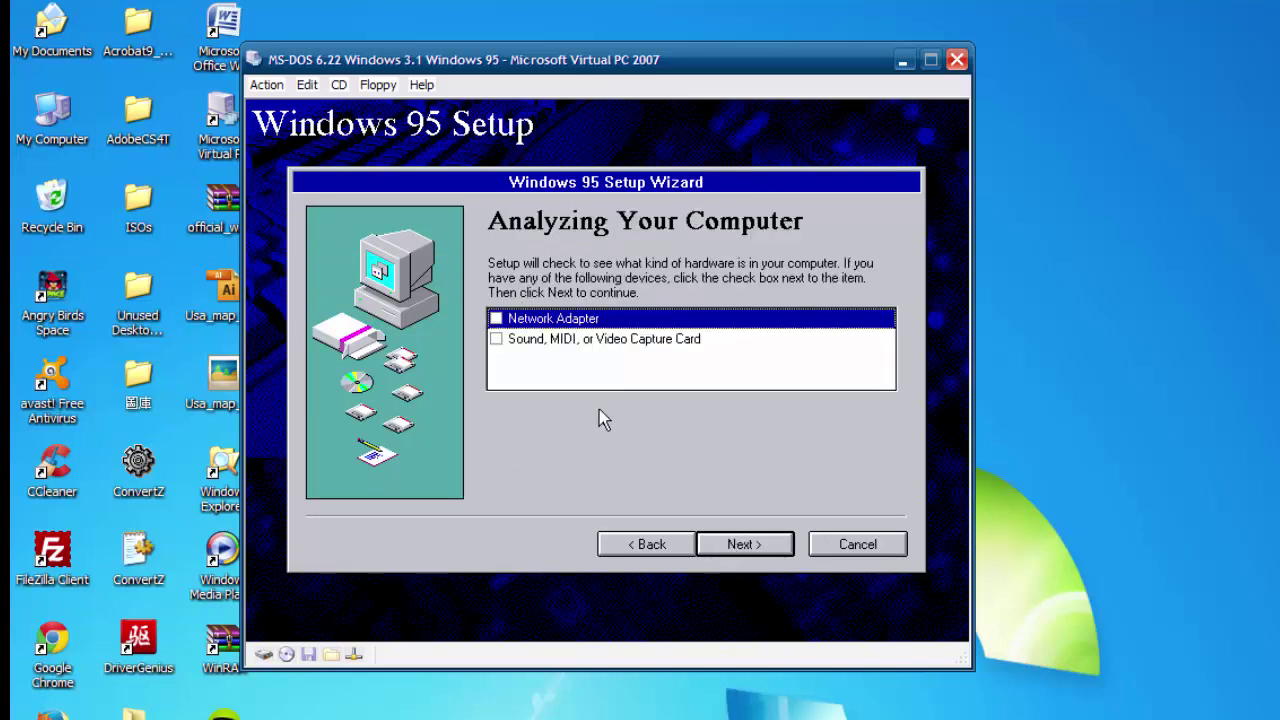
left_click(496, 343)
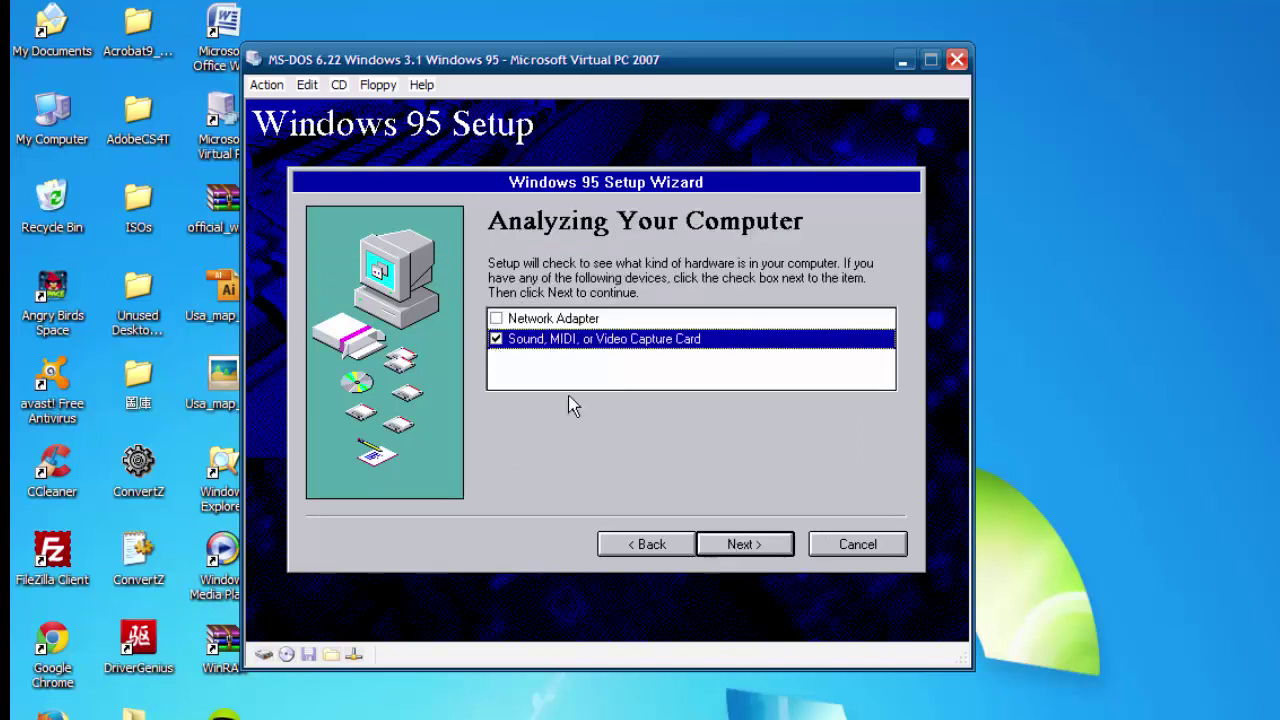
left_click(720, 545)
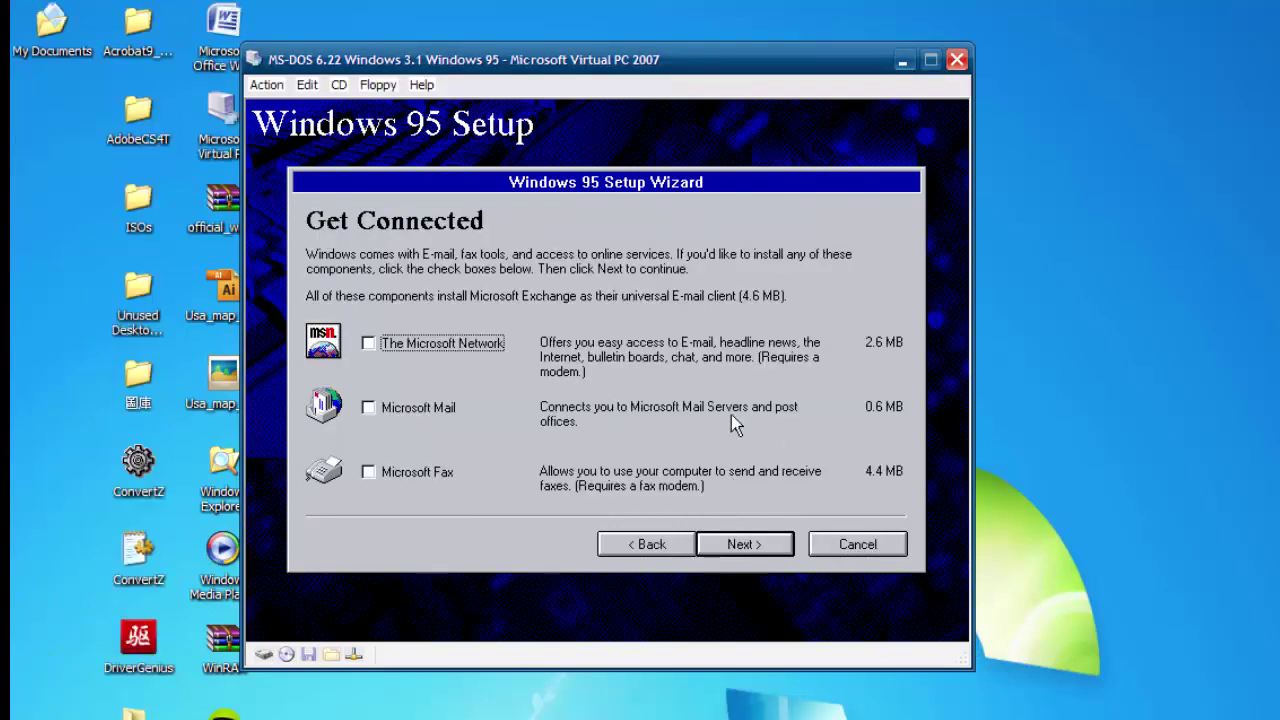
Add Microsoft Mail and Microsoft Fax on the Get Connected page
left_click(367, 413)
left_click(376, 476)
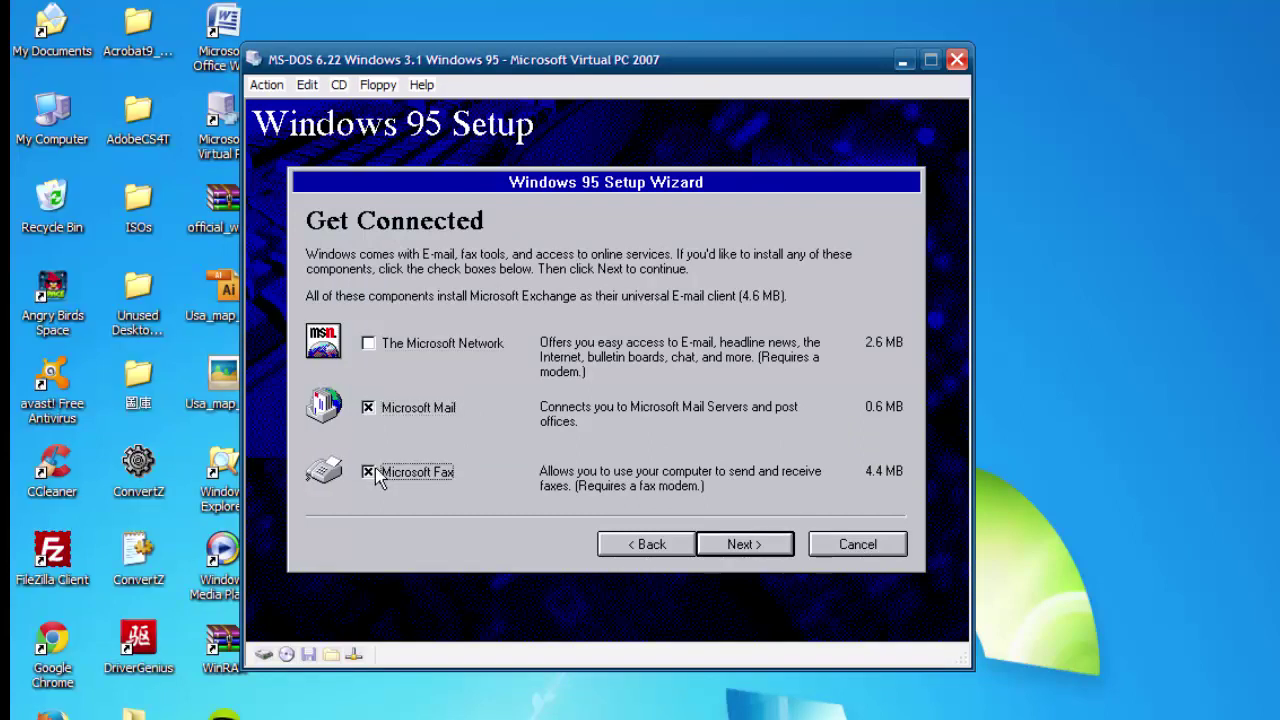
left_click(737, 546)
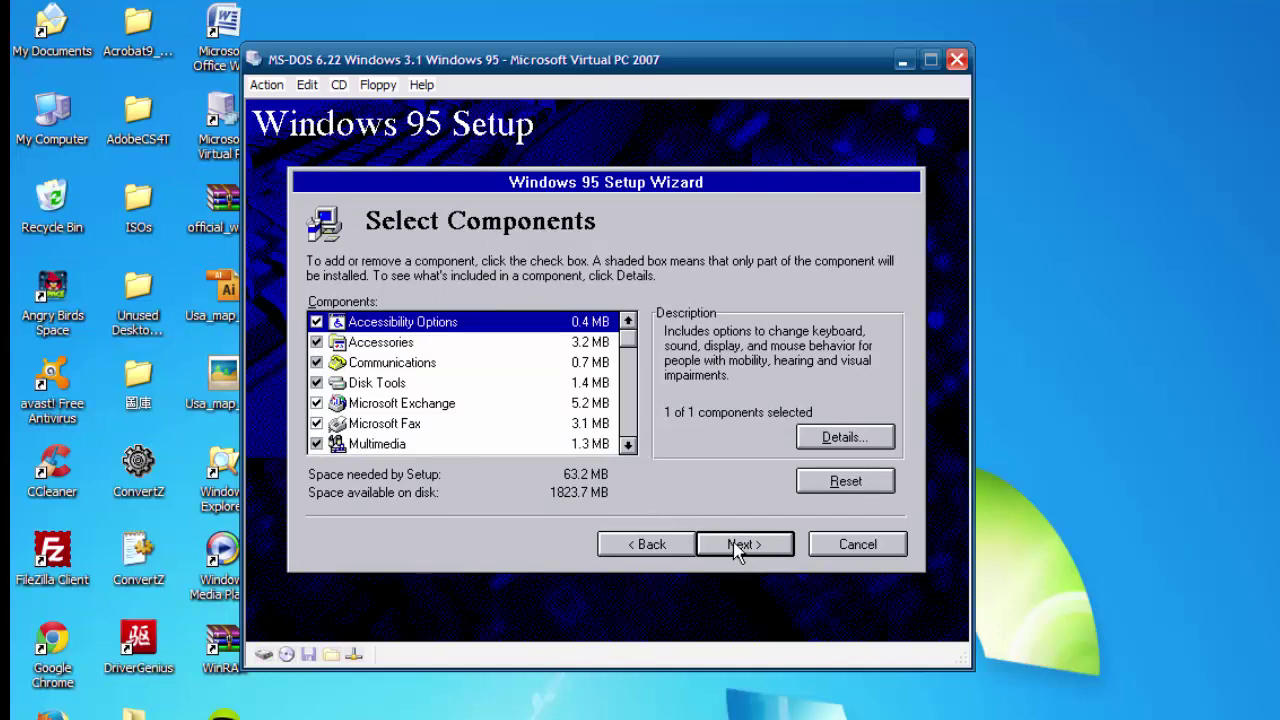
Fully check Accessories in Select Components, answering Yes to the Setup prompt
key("Down")
key("space")
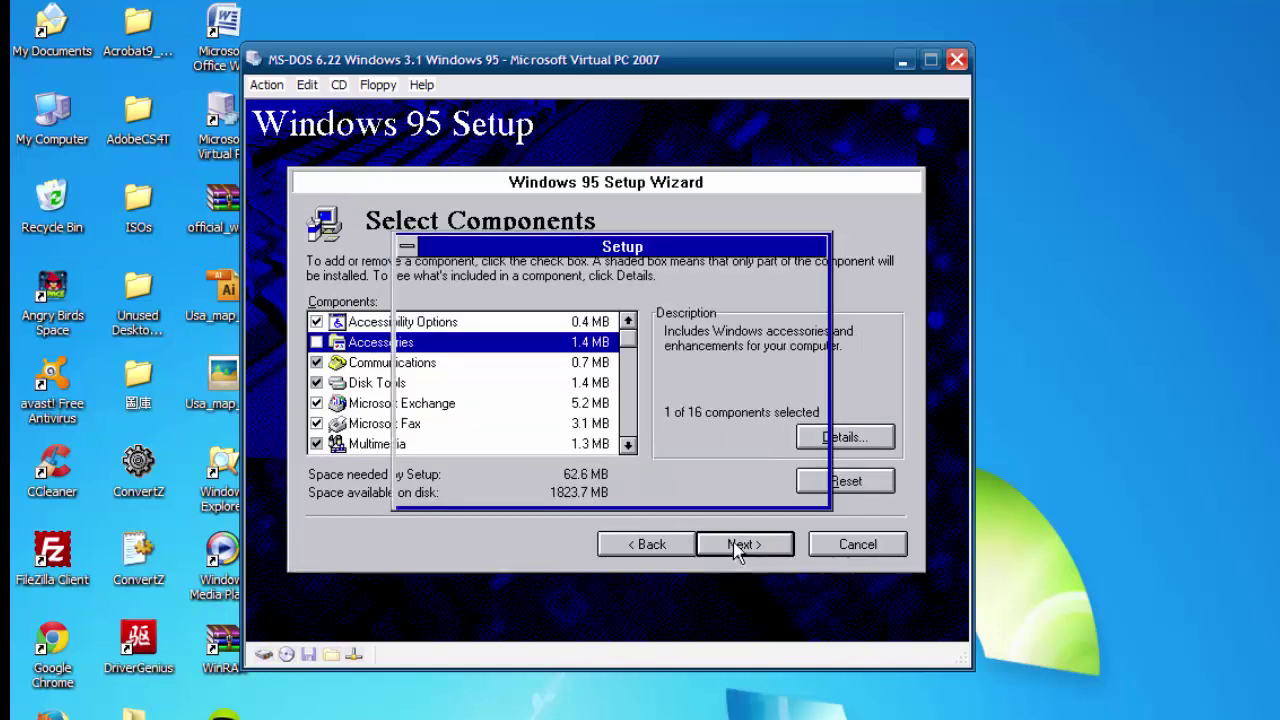
key("Left")
key("Return")
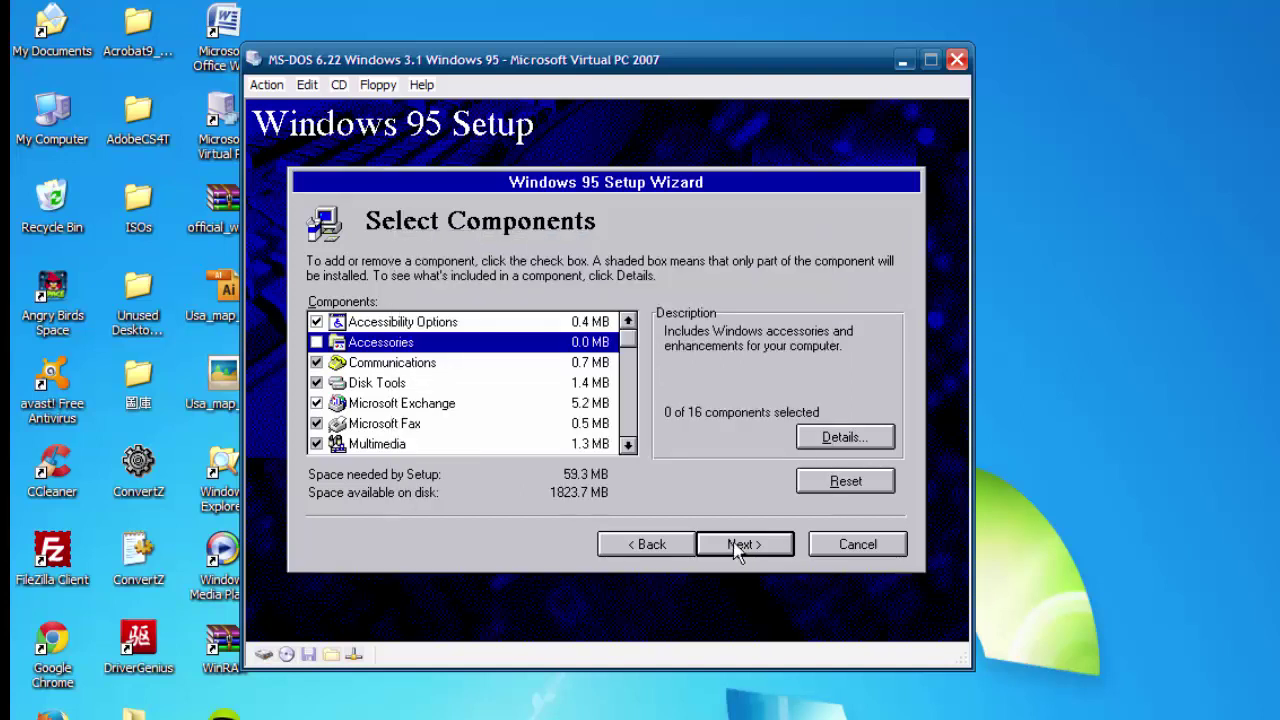
key("space")
Fully check Communications, Disk Tools, Microsoft Fax and Multimedia
key("Down")
key("space")
key("space")
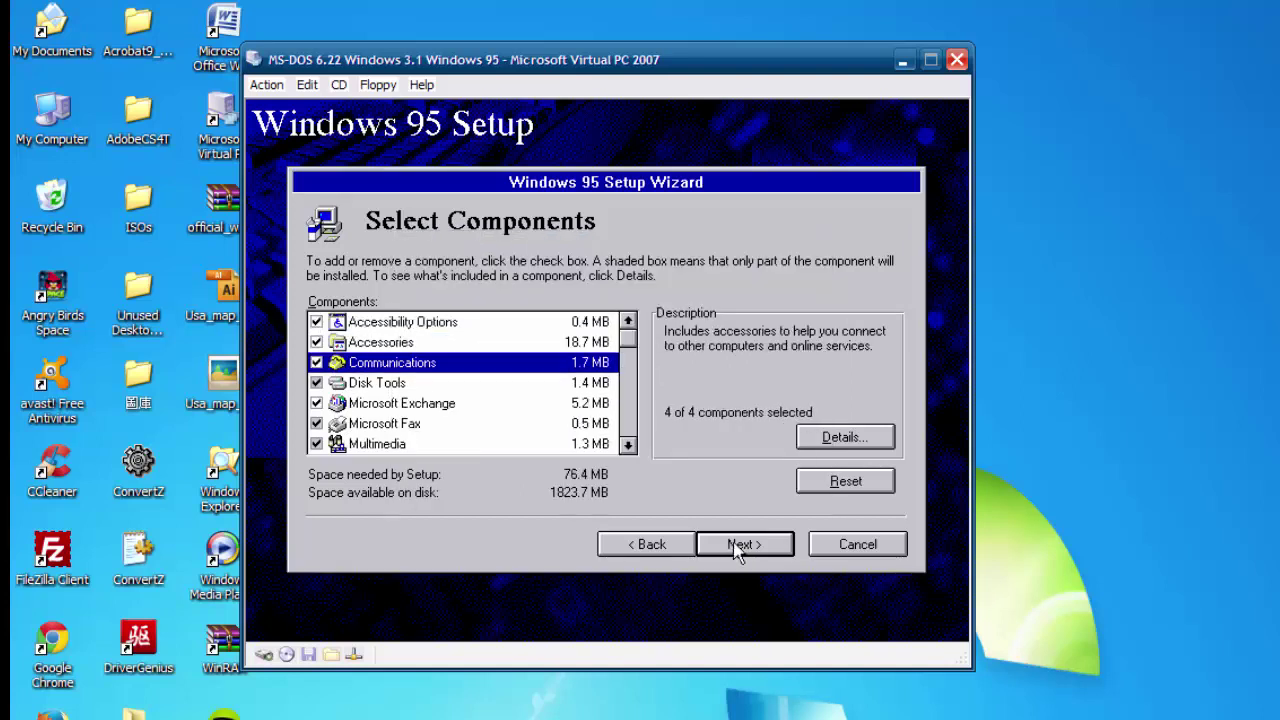
key("Down")
key("space")
key("space")
key("Down")
key("Down")
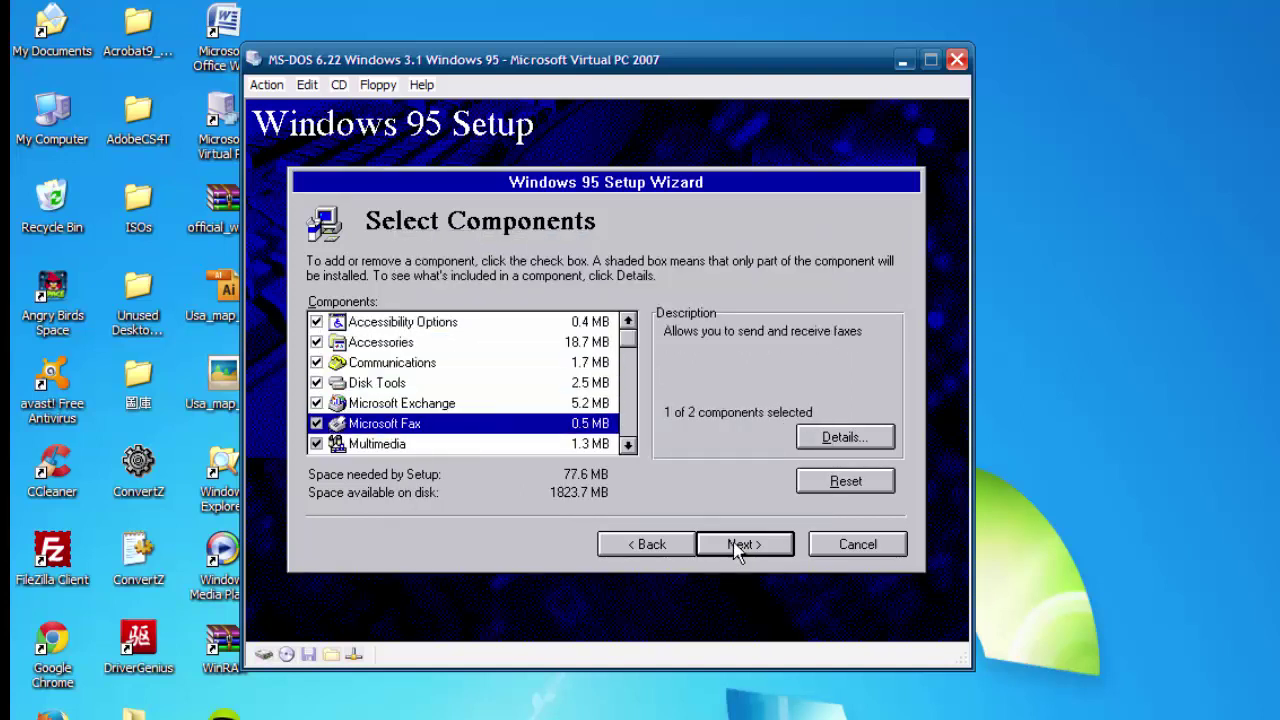
key("space")
key("space")
key("Down")
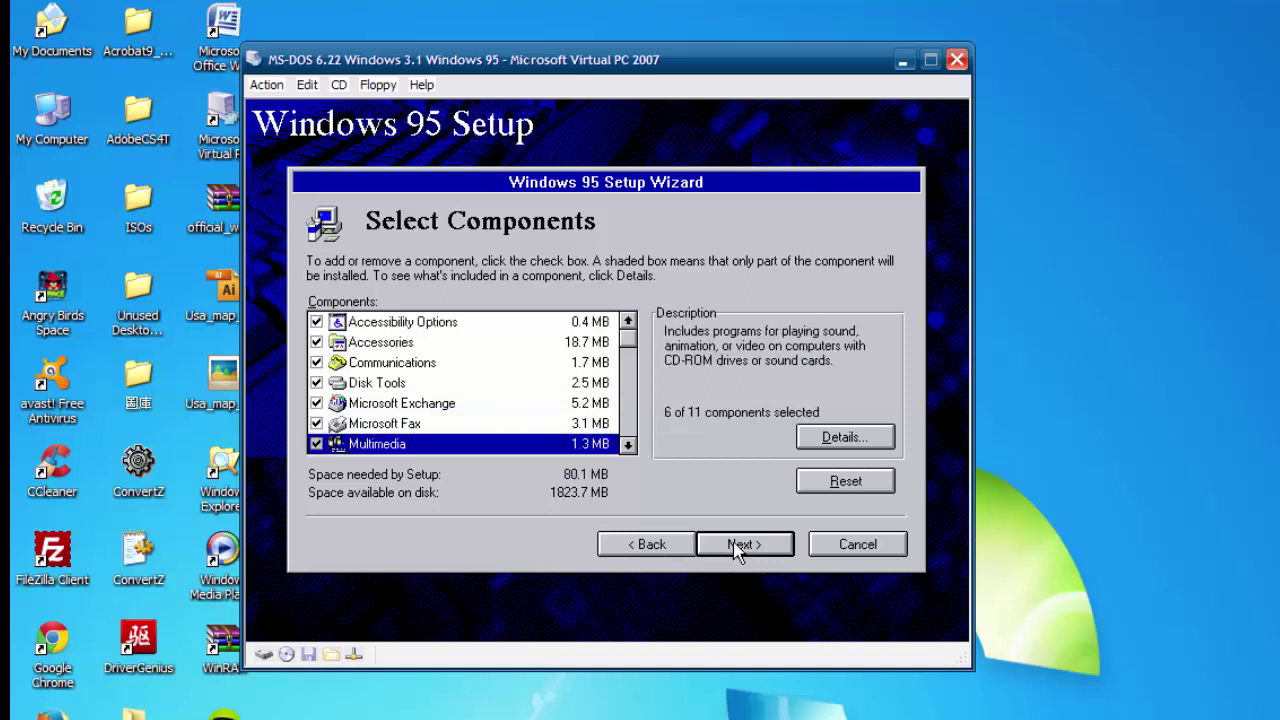
key("space")
key("space")
key("Down")
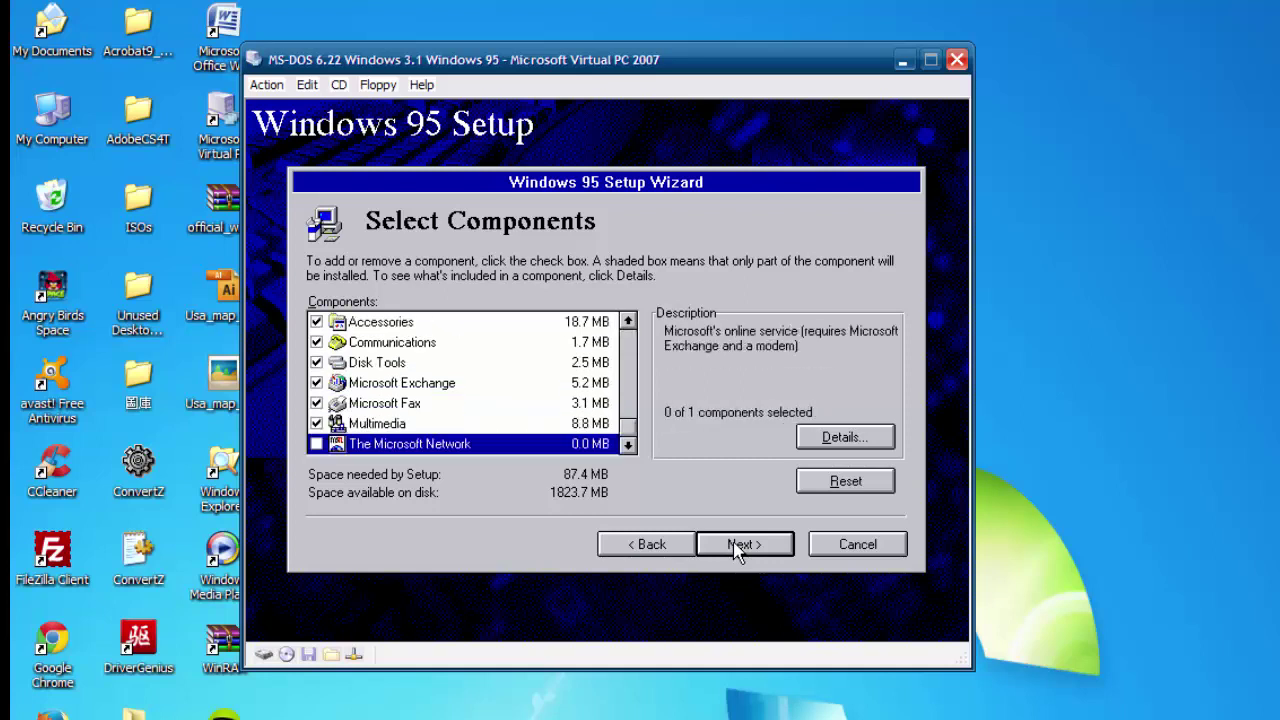
Accept components and network configuration, then name the computer DOSWIN3.195
left_click(734, 543)
left_click(734, 545)
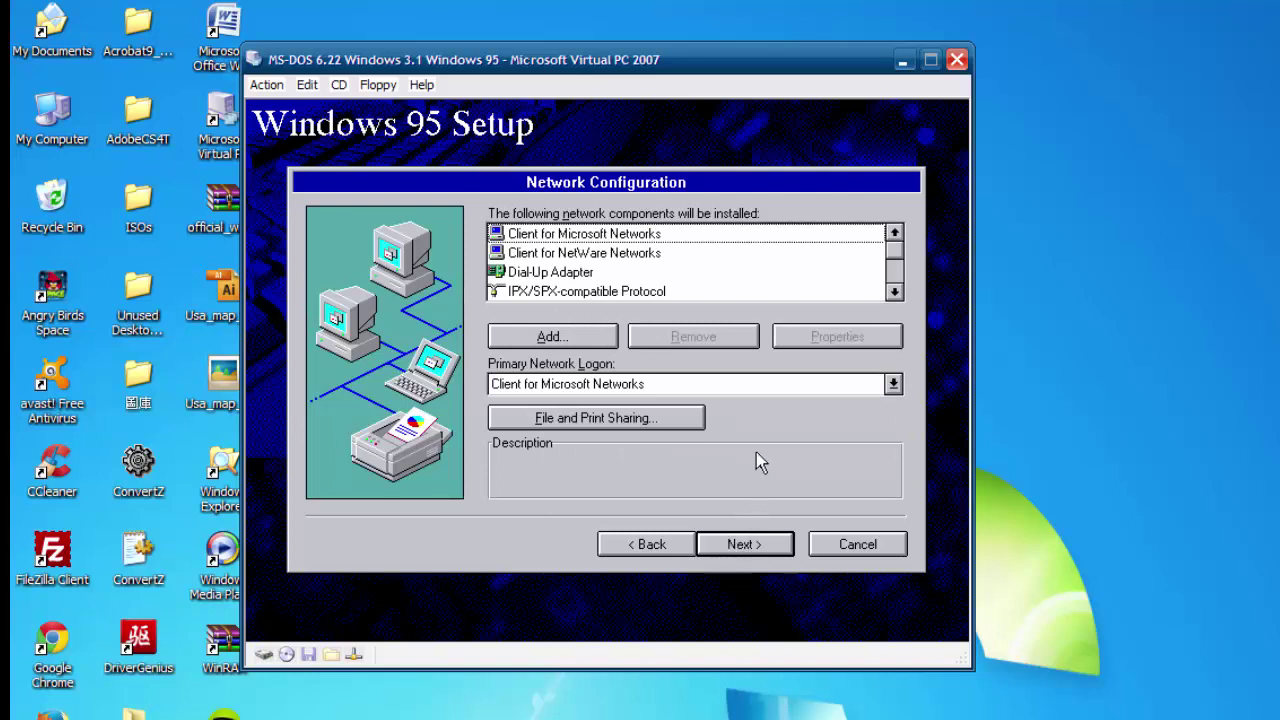
left_click(748, 545)
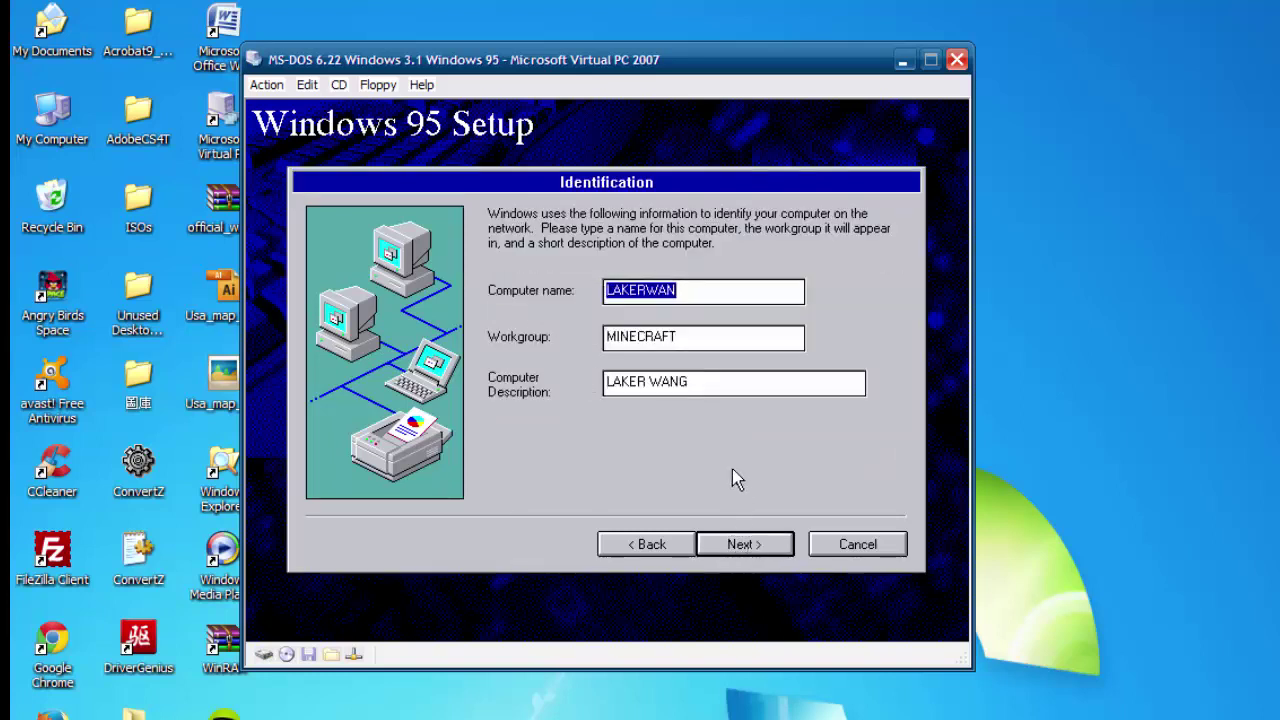
key("BackSpace")
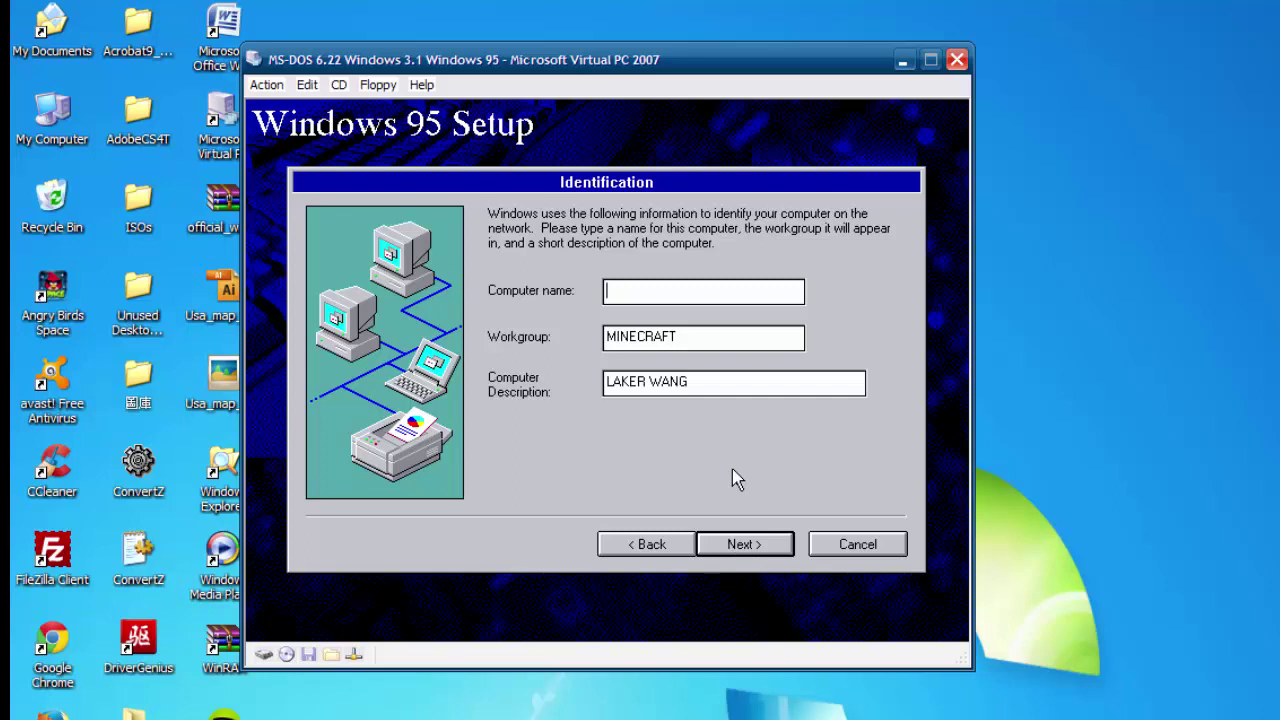
type("DOSWIN3")
type(".195")
left_click(772, 548)
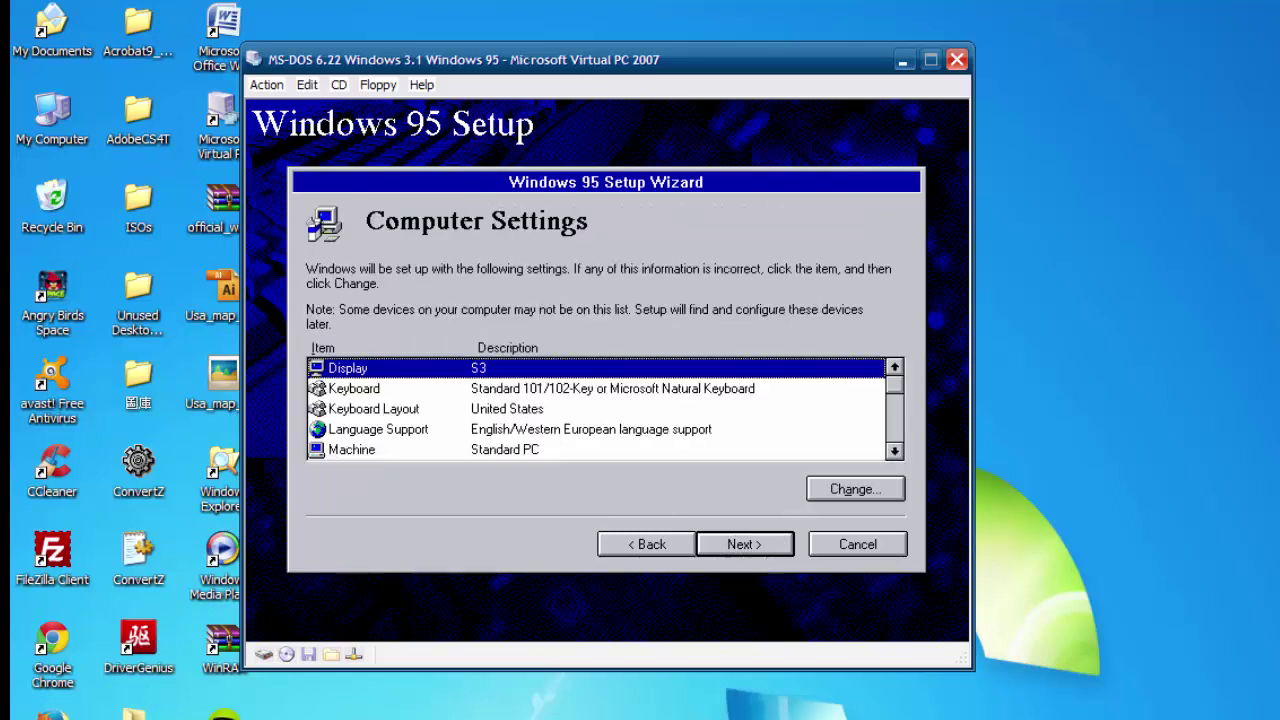
View the Language Support choices and leave them unchanged
left_click(494, 430)
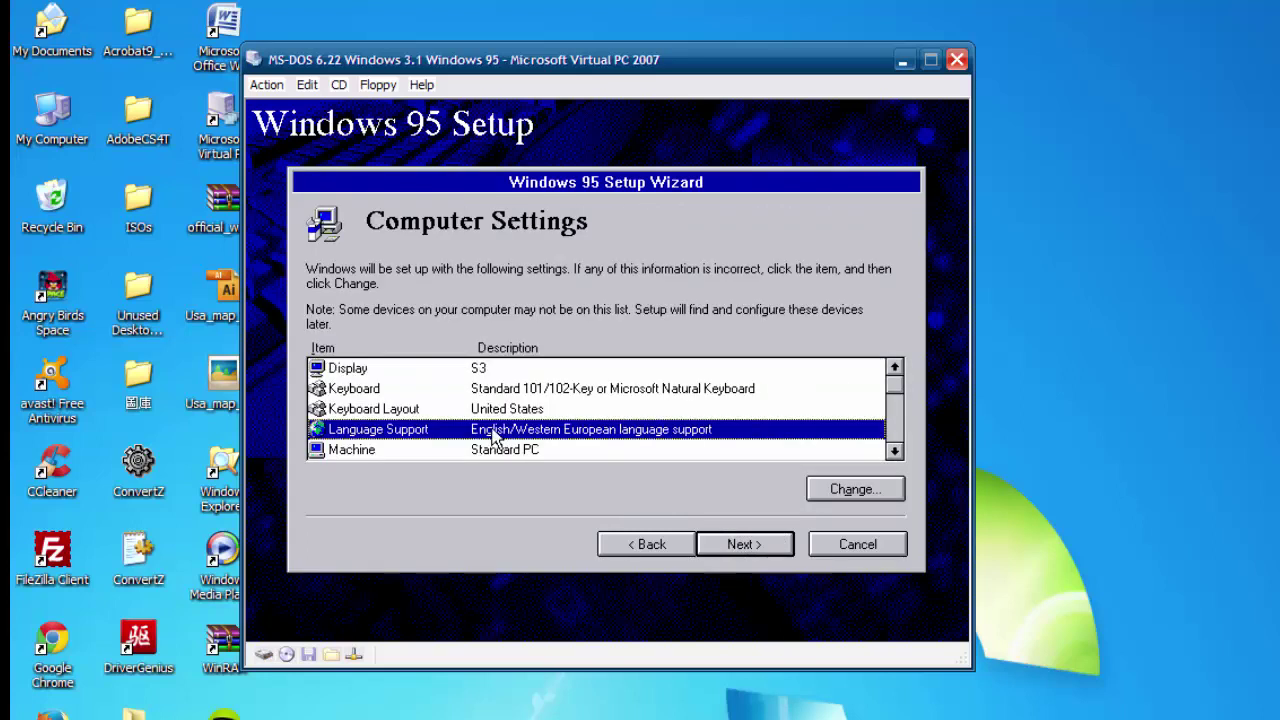
left_click(852, 493)
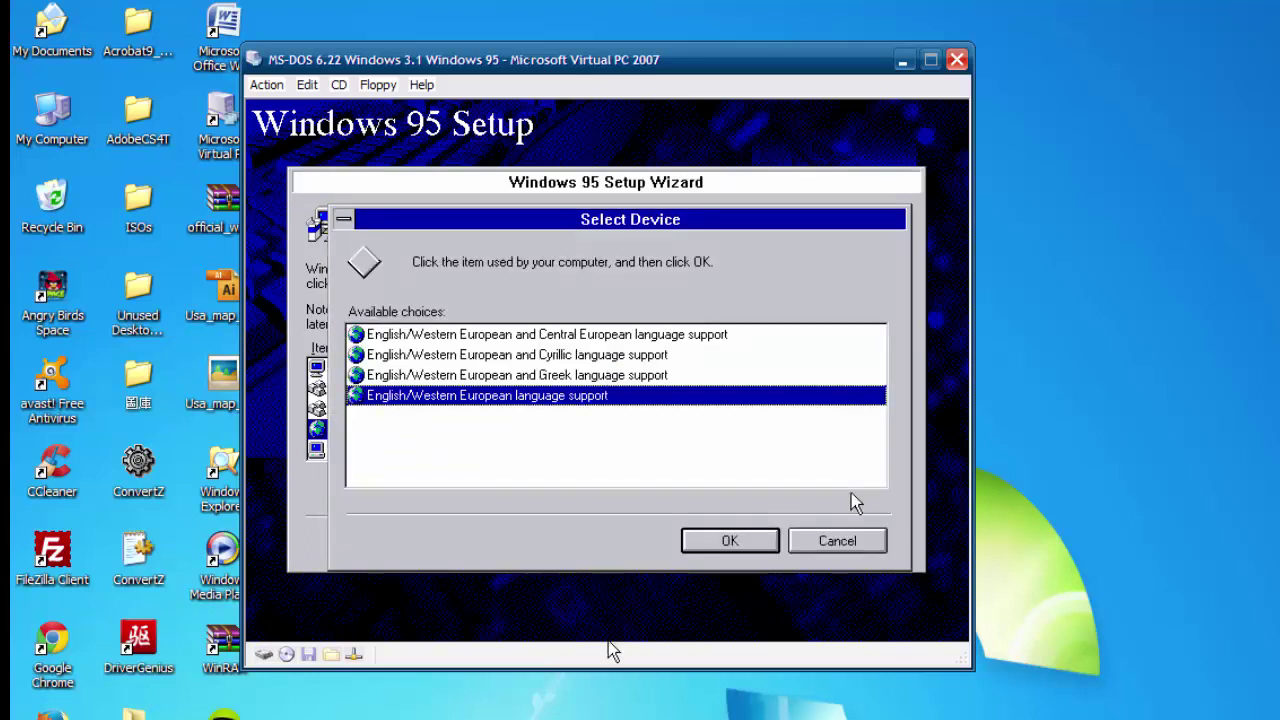
left_click(833, 546)
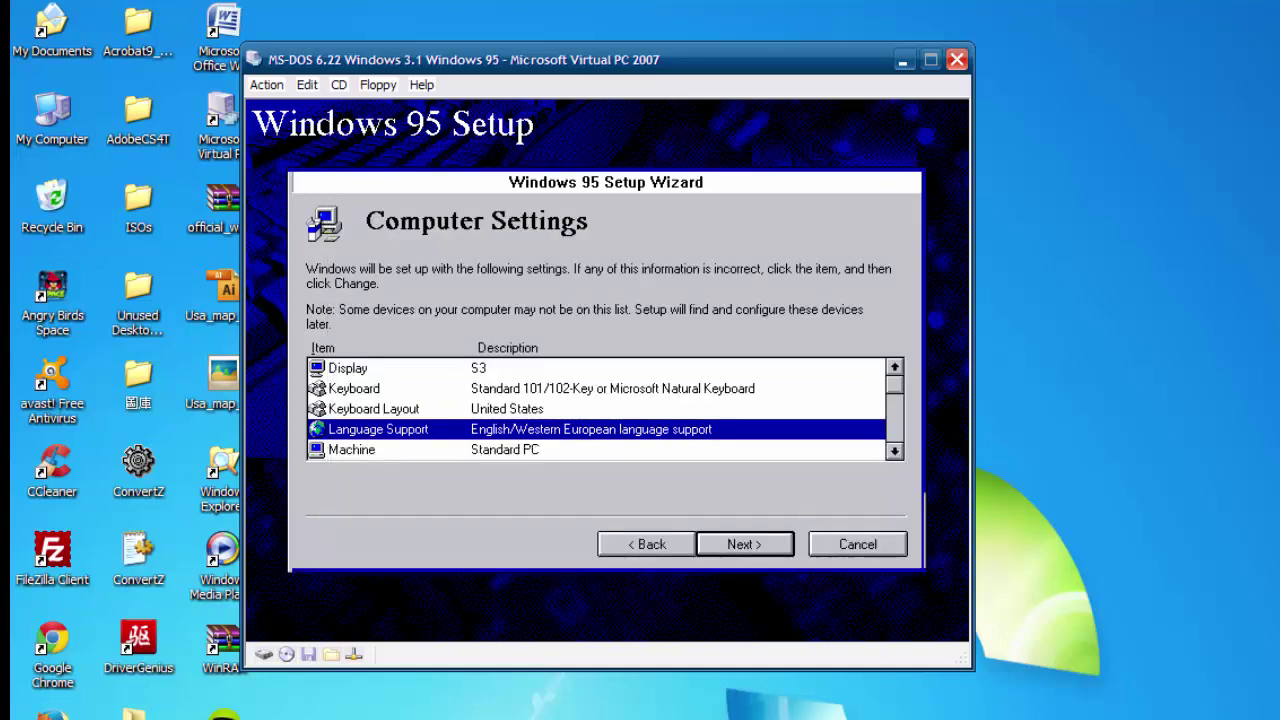
left_click(894, 452)
left_click(894, 452)
left_click(894, 452)
left_click(894, 452)
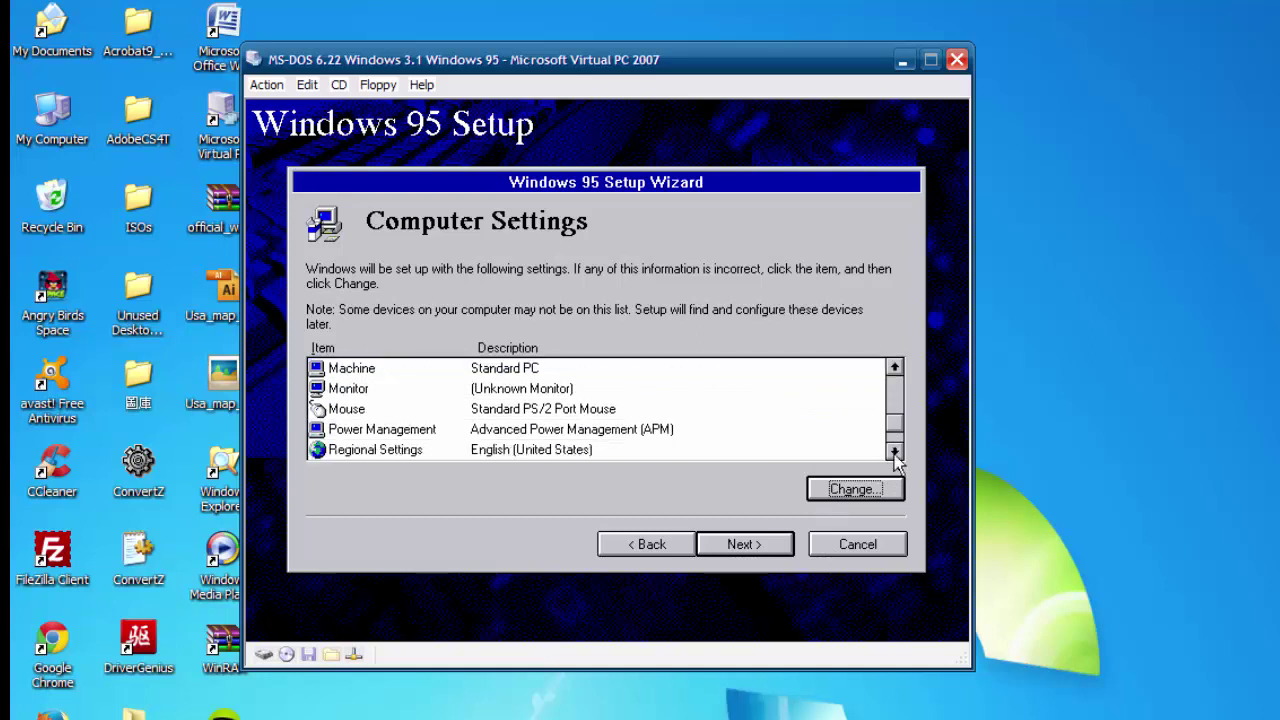
left_click(894, 452)
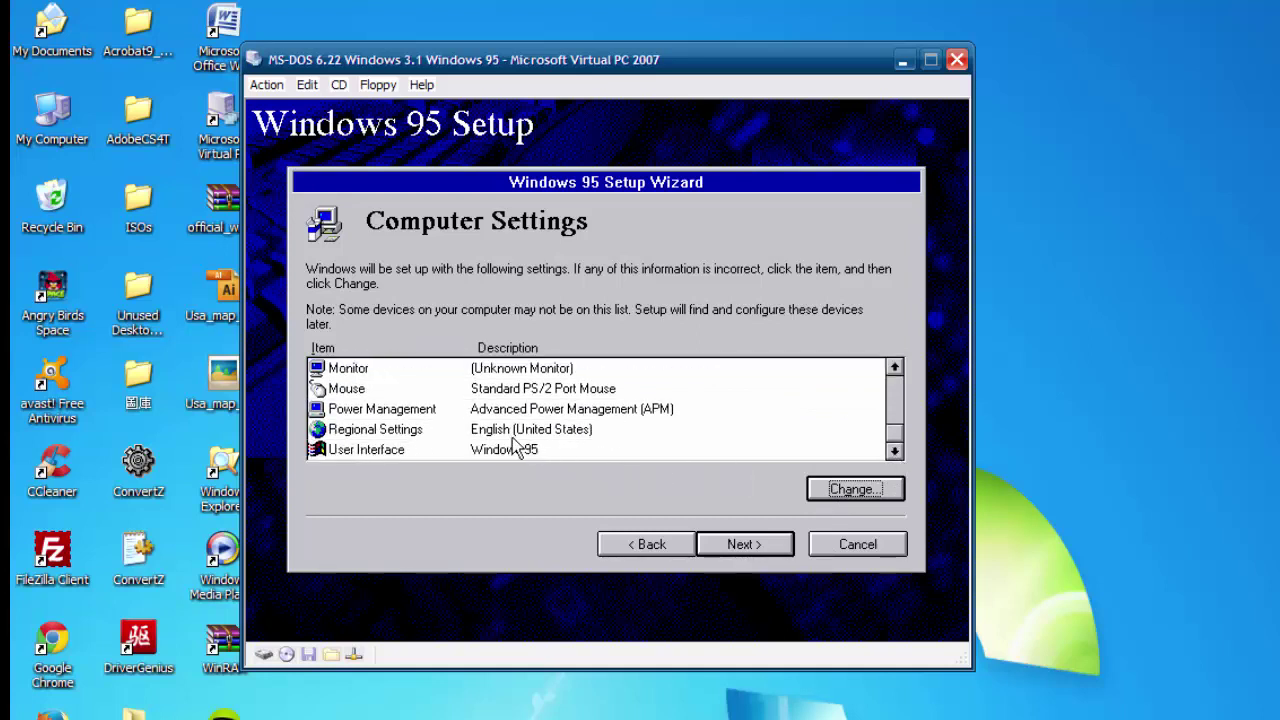
Browse the Regional Settings list, keeping English (United States), and return to Computer Settings
left_click(507, 430)
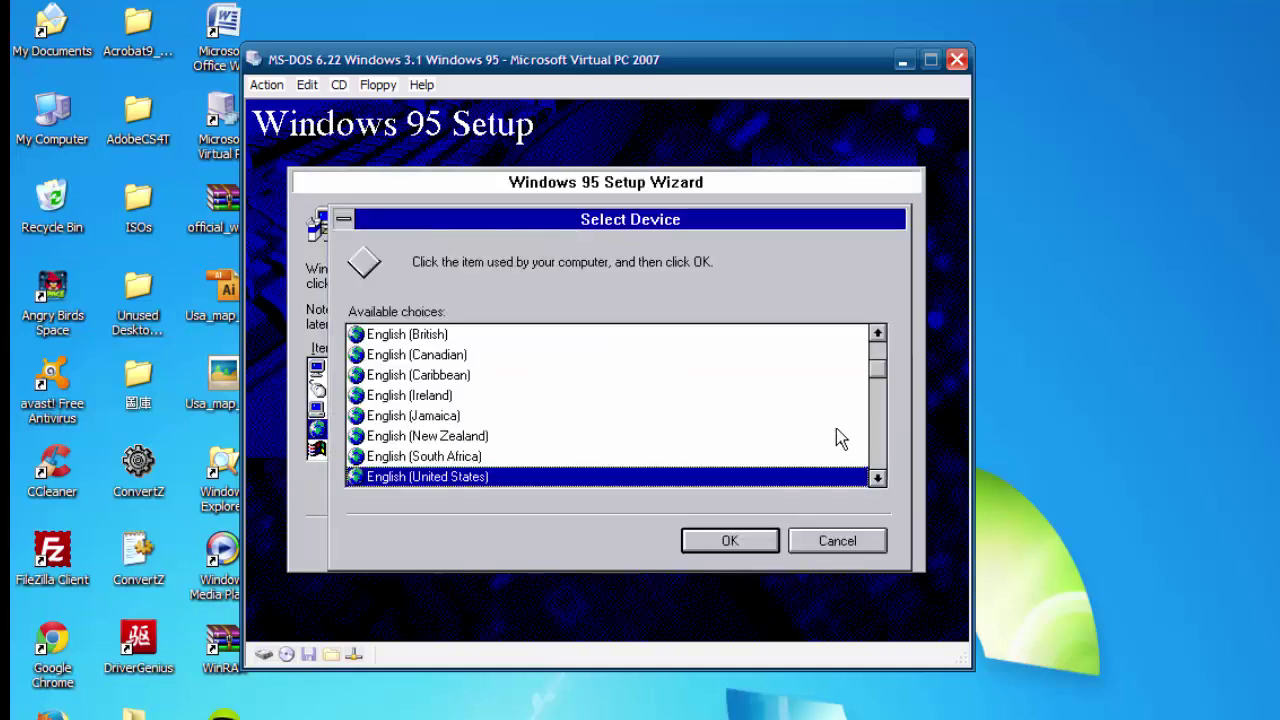
left_click(877, 478)
left_click(877, 478)
left_click(877, 478)
left_click(877, 478)
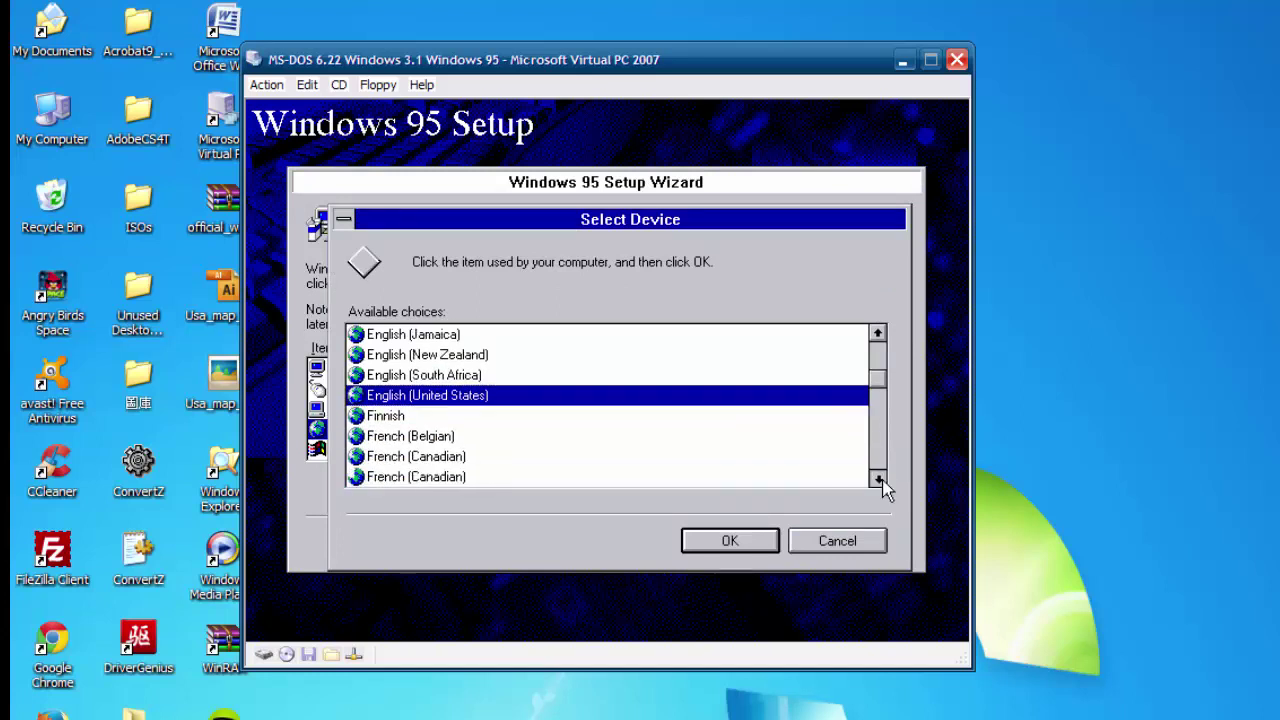
left_click(877, 478)
left_click(877, 478)
left_click(877, 478)
left_click(877, 478)
left_click(877, 478)
left_click(877, 478)
left_click(877, 478)
left_click(877, 478)
left_click(877, 478)
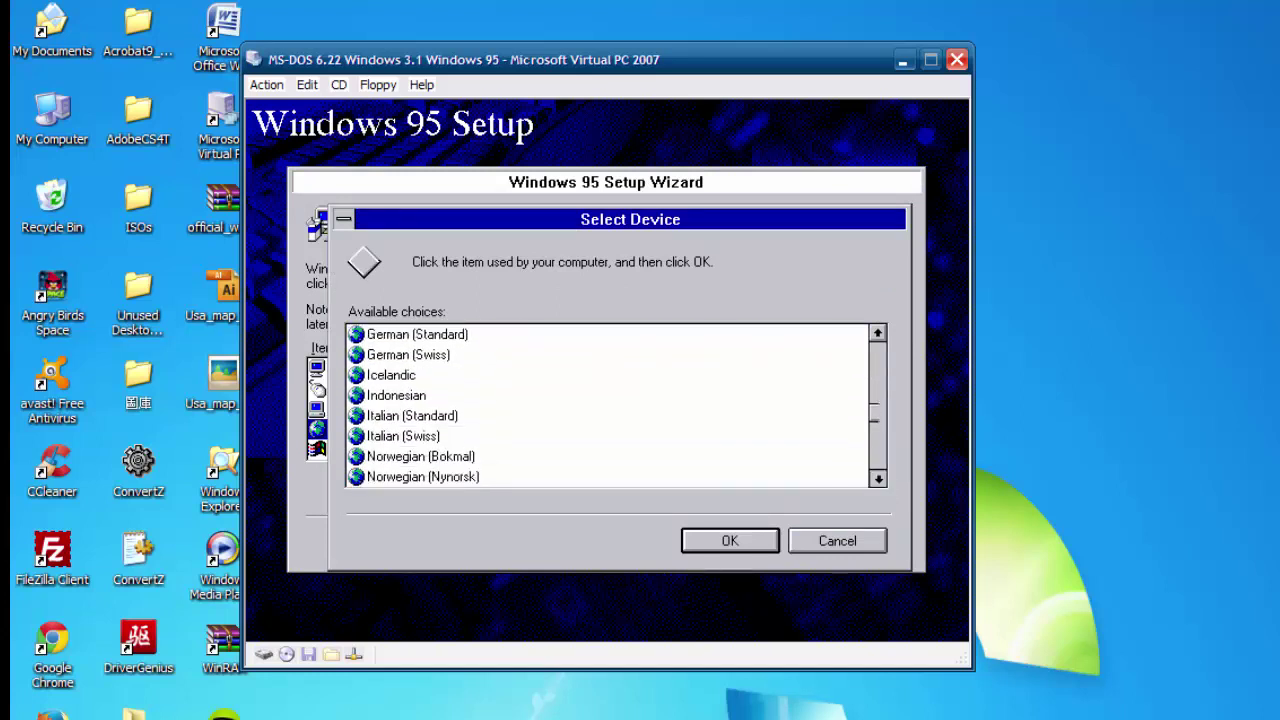
left_click(877, 478)
left_click(877, 478)
left_click(877, 478)
left_click(877, 478)
left_click(877, 478)
left_click(877, 478)
double_click(877, 478)
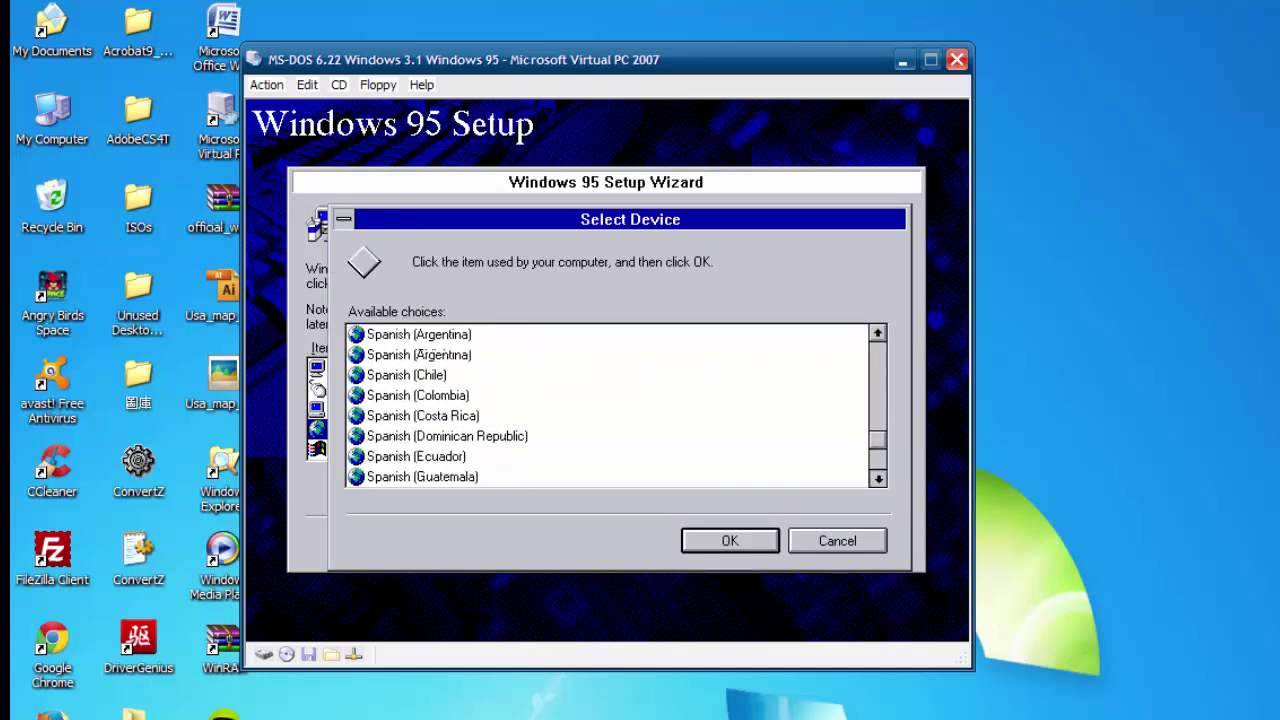
left_click(877, 478)
double_click(877, 478)
left_click(877, 478)
left_click(877, 478)
left_click(877, 478)
left_click(877, 478)
left_click(877, 478)
left_click(877, 478)
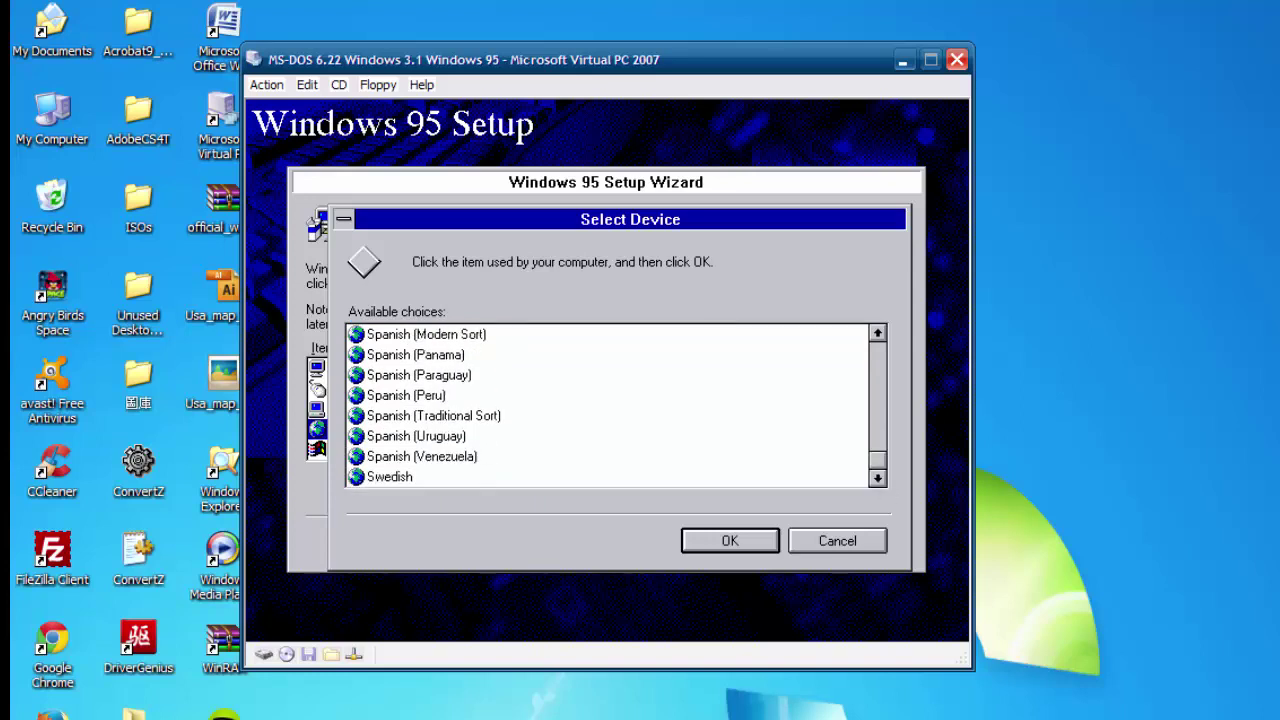
left_click(877, 478)
left_click(877, 333)
left_click(877, 333)
left_click(877, 333)
left_click(877, 333)
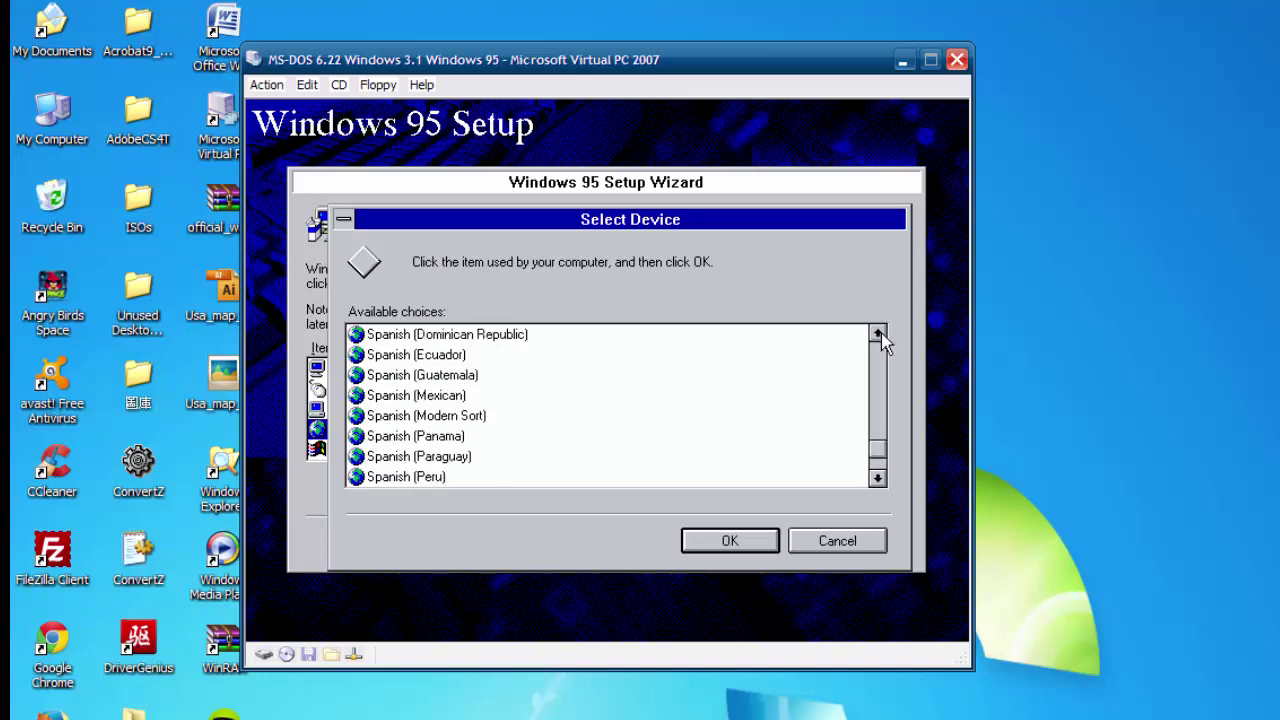
left_click(877, 333)
left_click(877, 333)
left_click(877, 333)
left_click(877, 333)
left_click(877, 333)
left_click(877, 333)
left_click(877, 333)
left_click(877, 333)
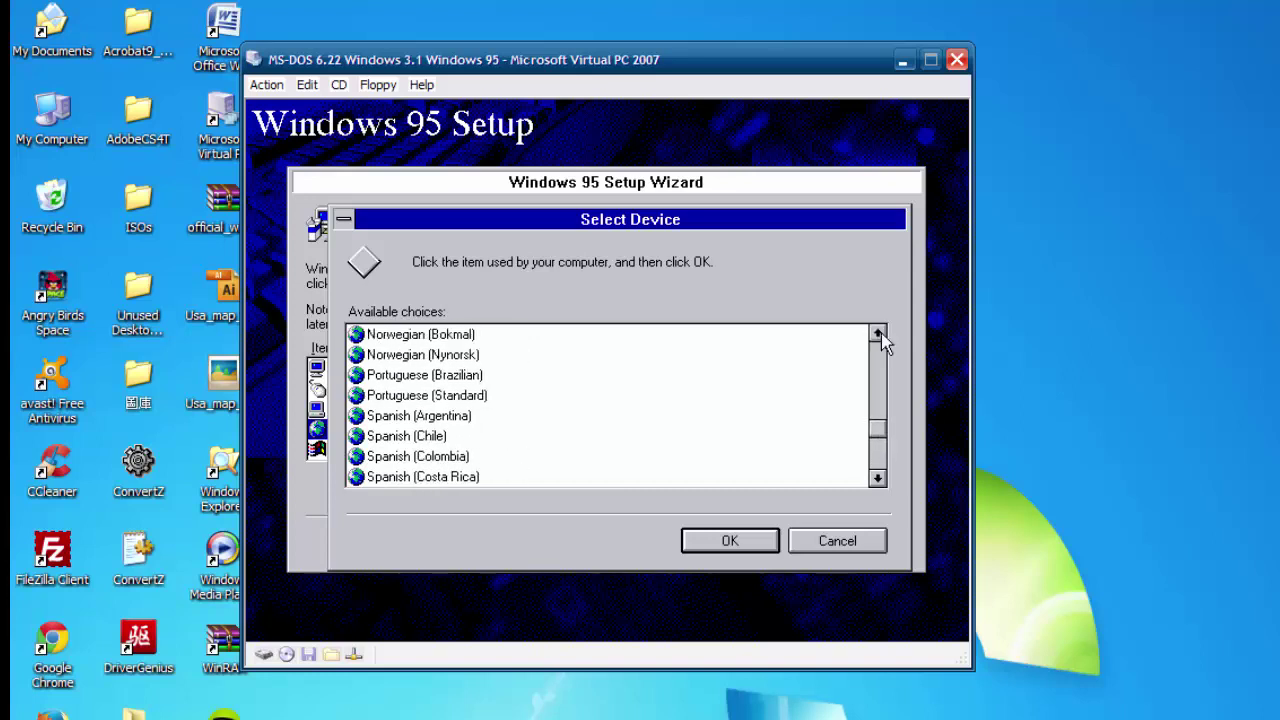
left_click(866, 541)
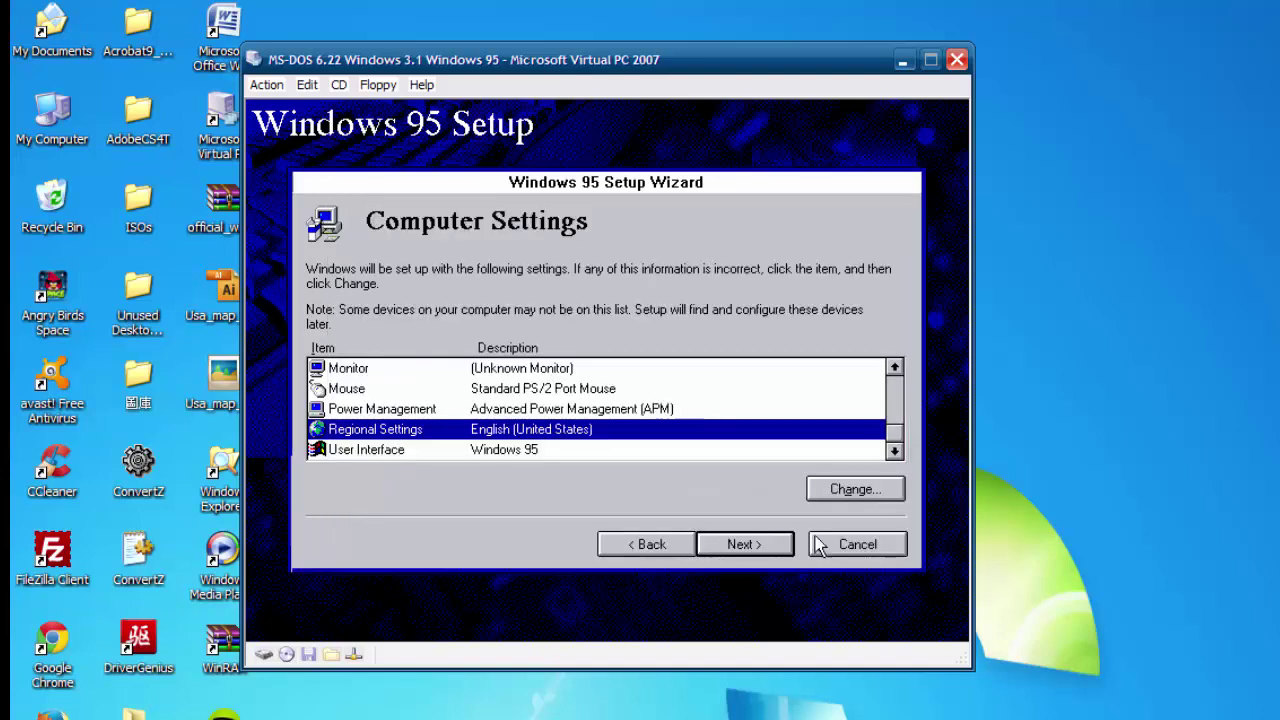
Skip the startup disk, copy the Windows 95 files, and restart to finish setup
left_click(768, 544)
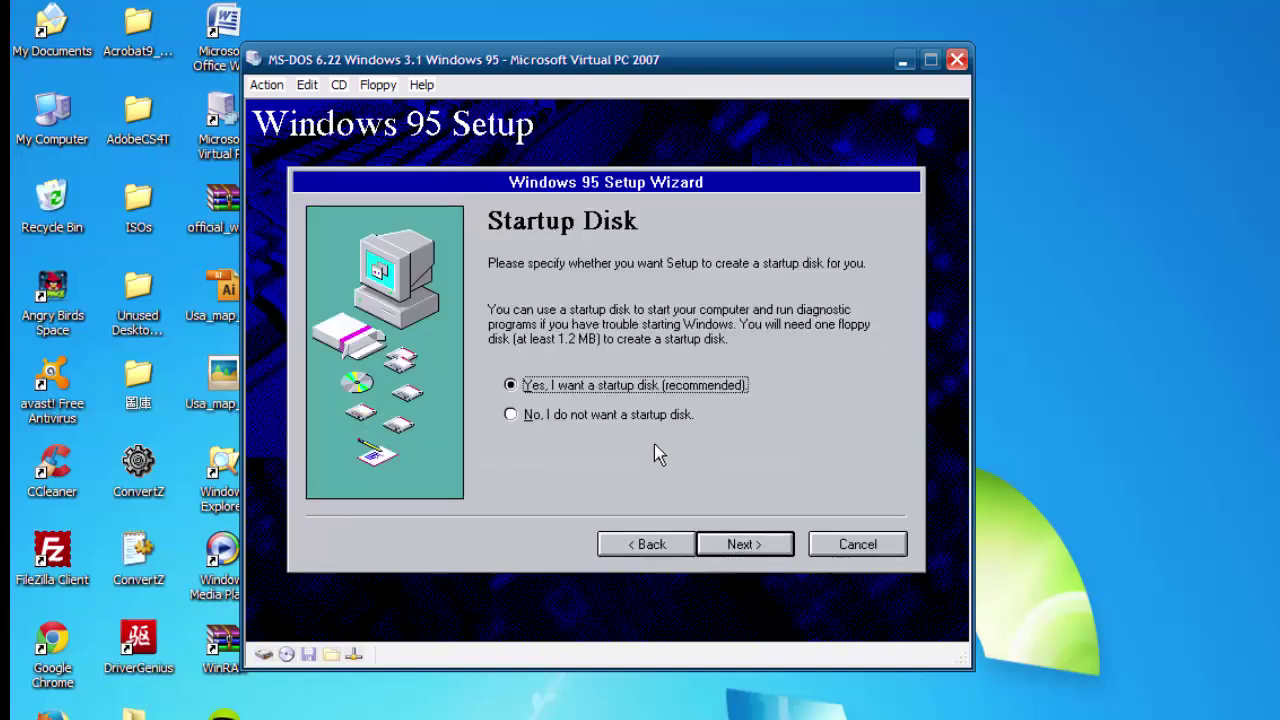
left_click(594, 416)
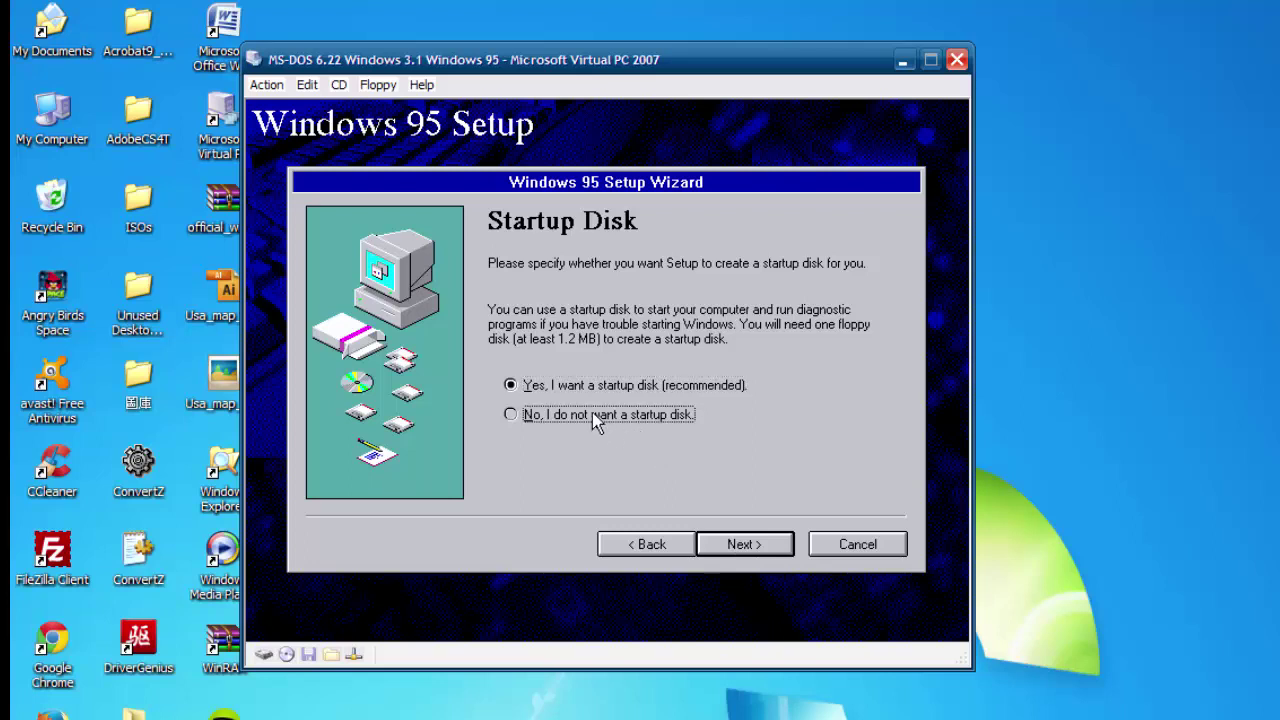
left_click(742, 540)
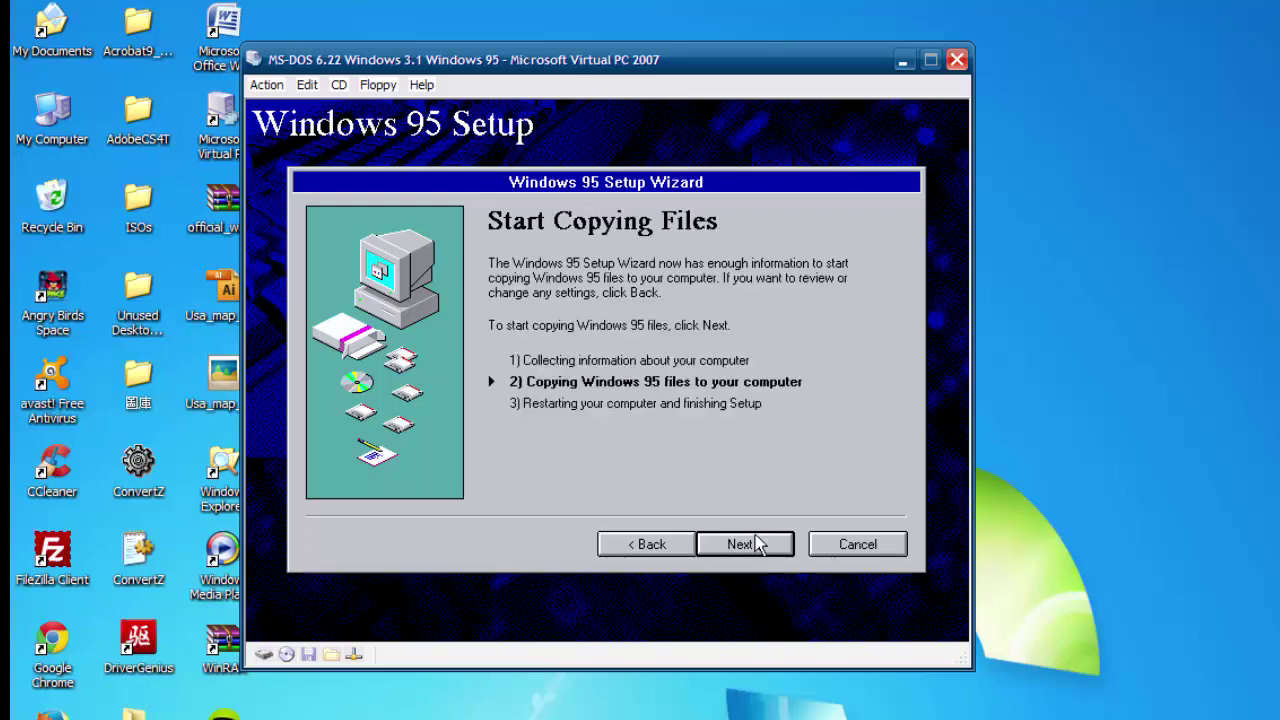
left_click(748, 544)
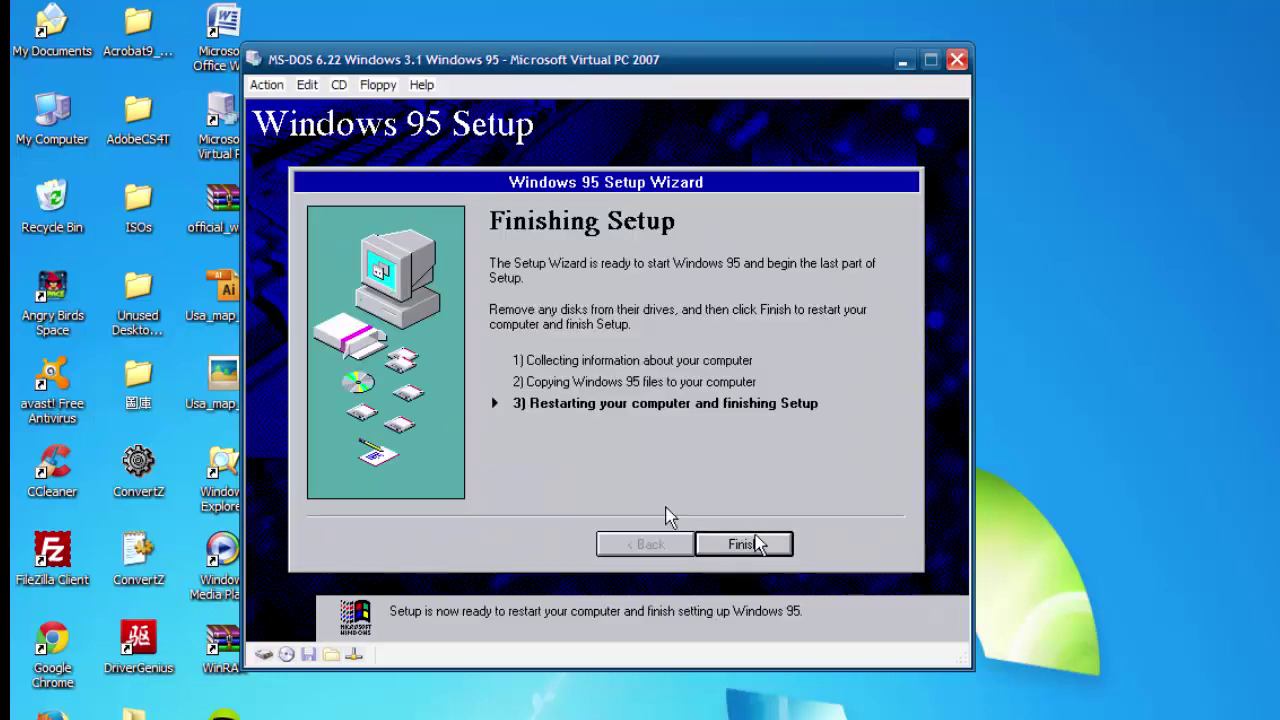
left_click(777, 553)
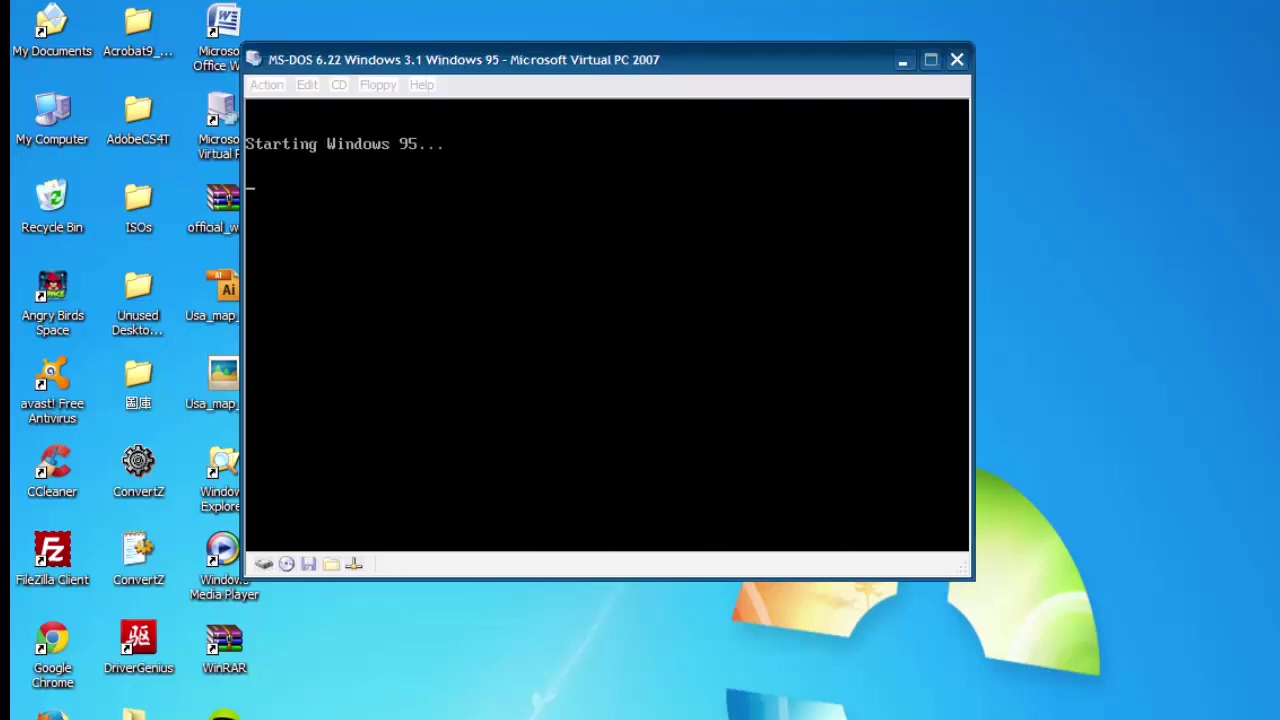
Focus the Virtual PC window while Windows 95 boots to the password prompt
left_click(648, 70)
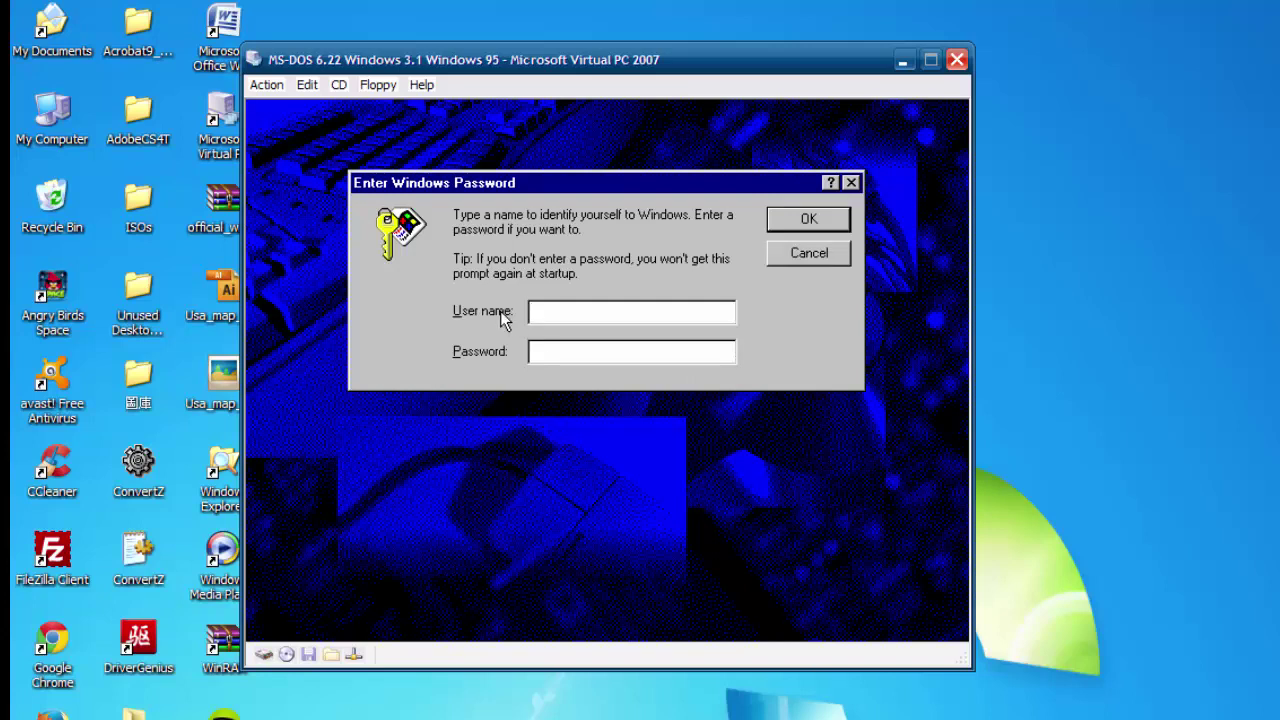
Log on with the user's name as the user name and an empty Windows password
type("Laker Wang")
left_click(786, 216)
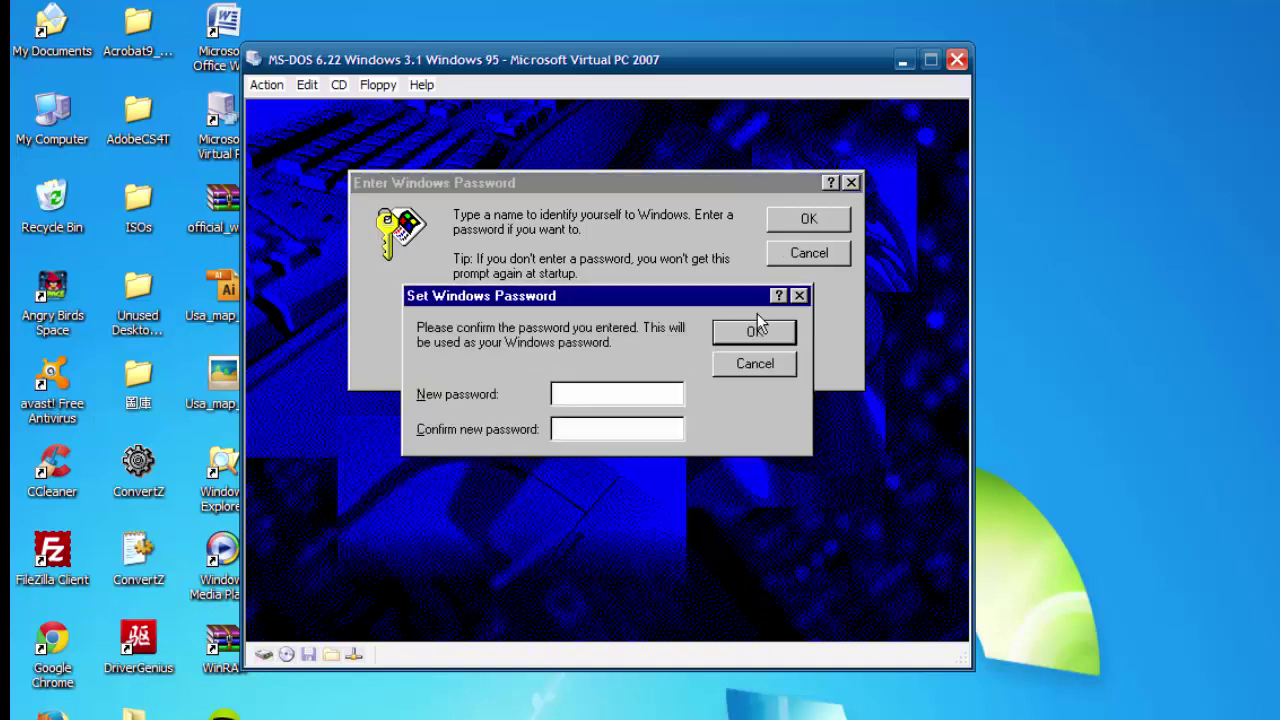
left_click(754, 327)
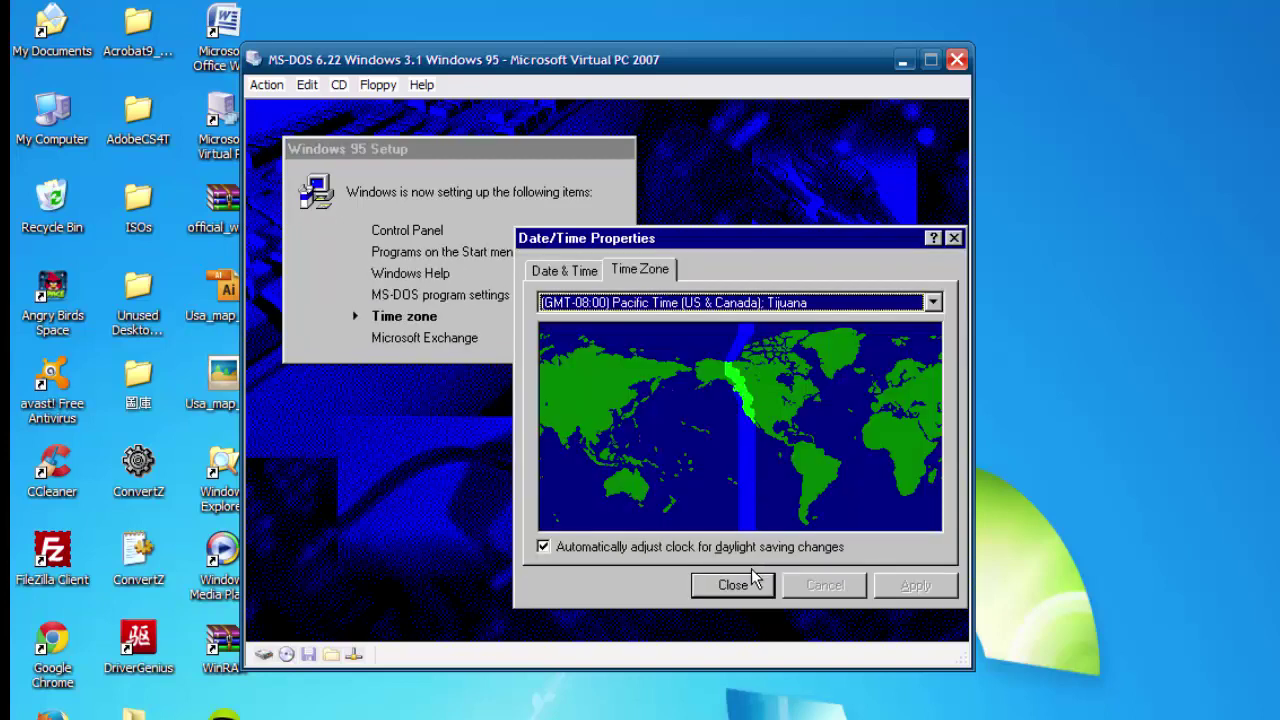
Dismiss Date/Time Properties, cancel the Exchange Inbox Setup Wizard, and restart Windows 95
left_click(755, 580)
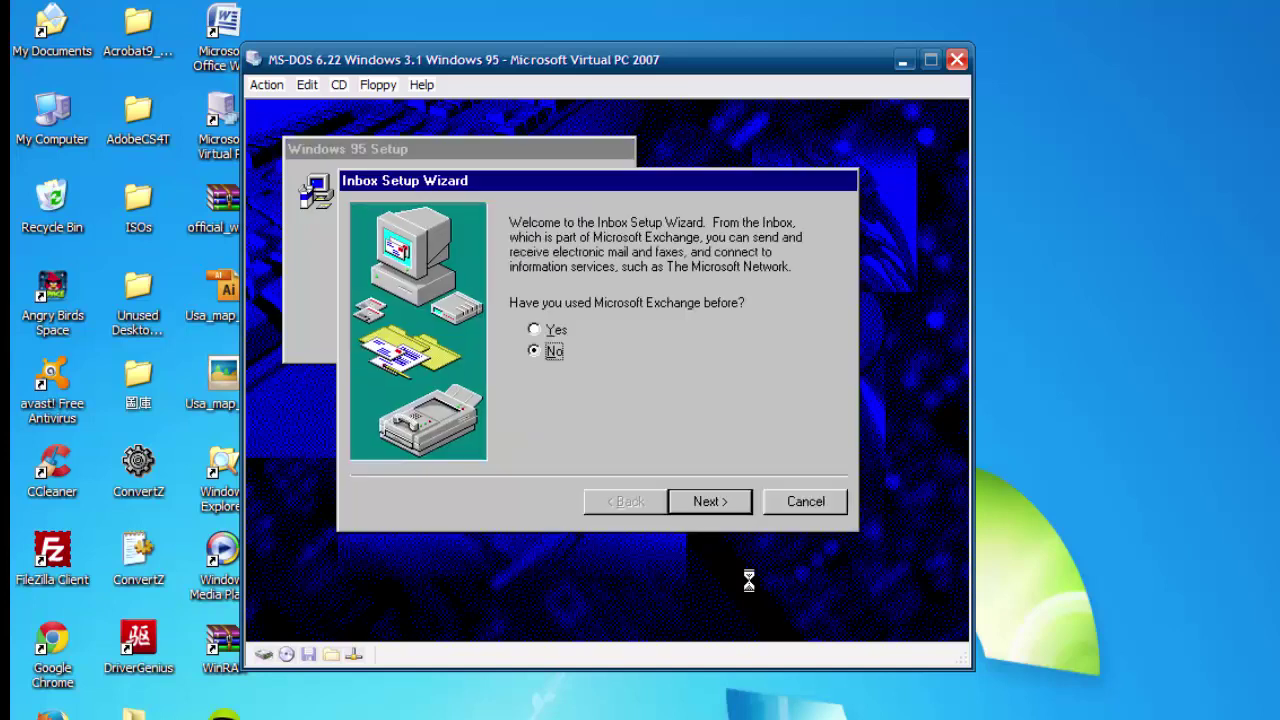
left_click(806, 502)
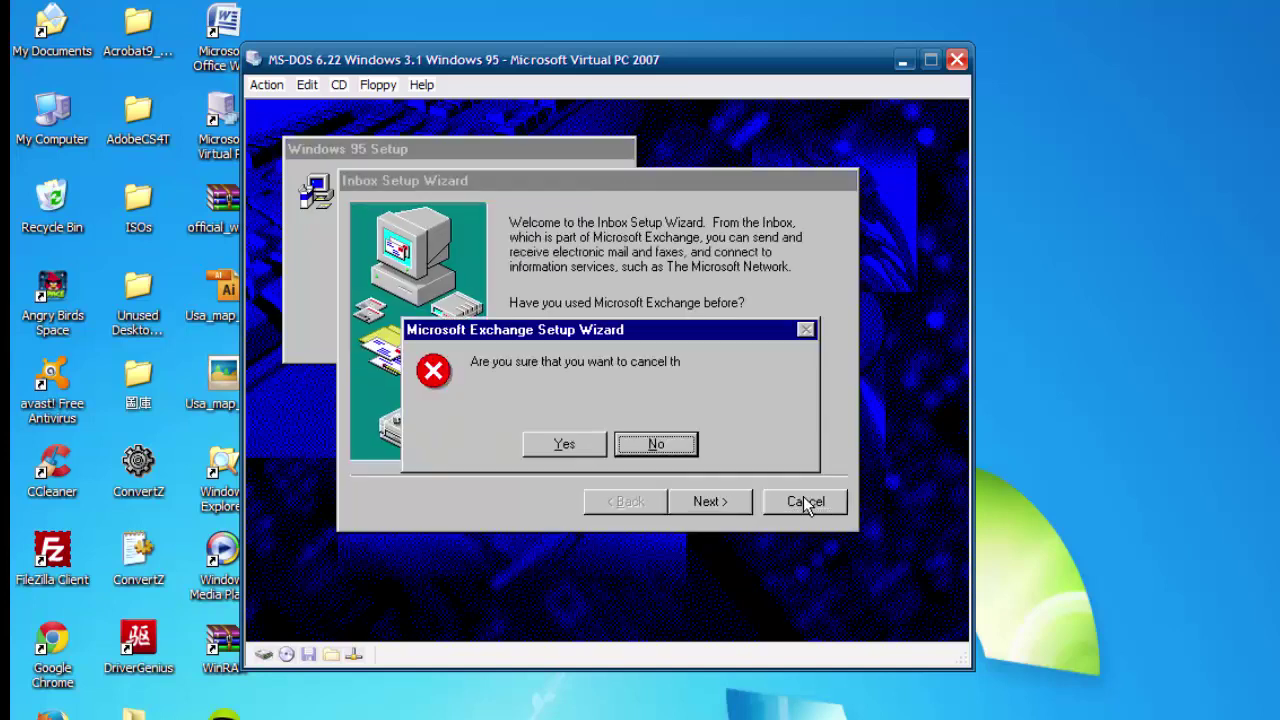
left_click(565, 445)
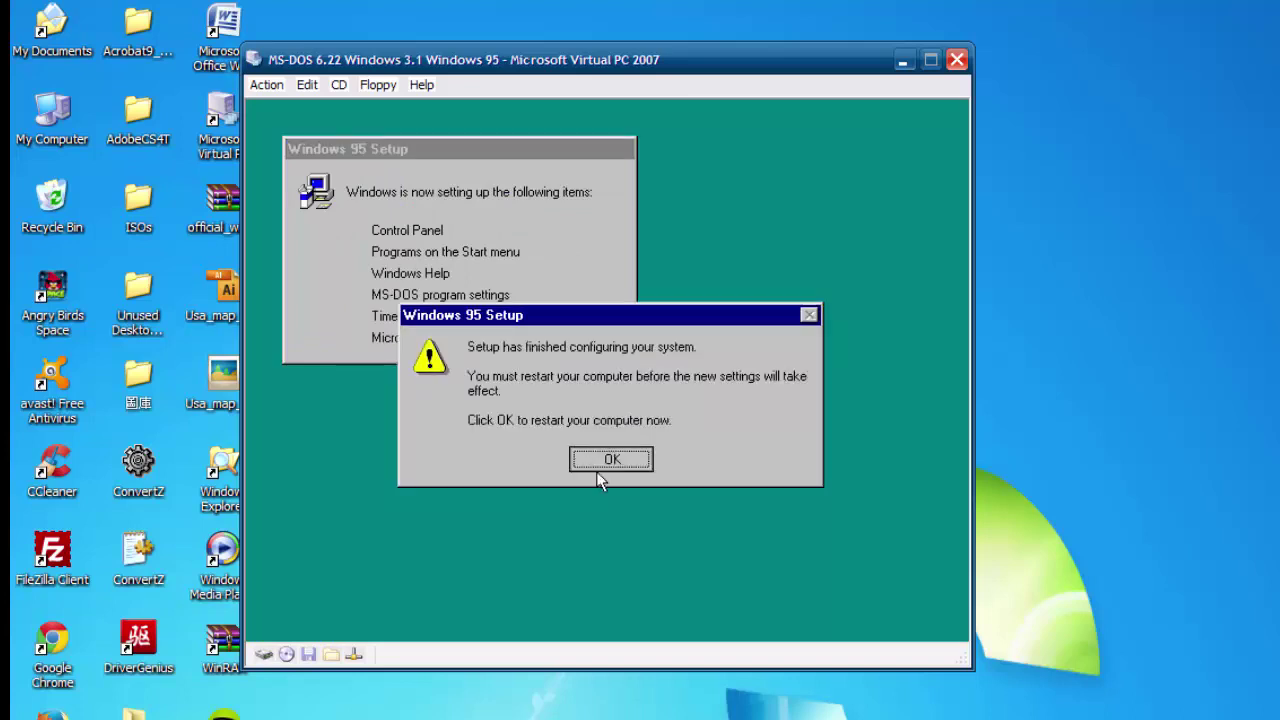
left_click(600, 460)
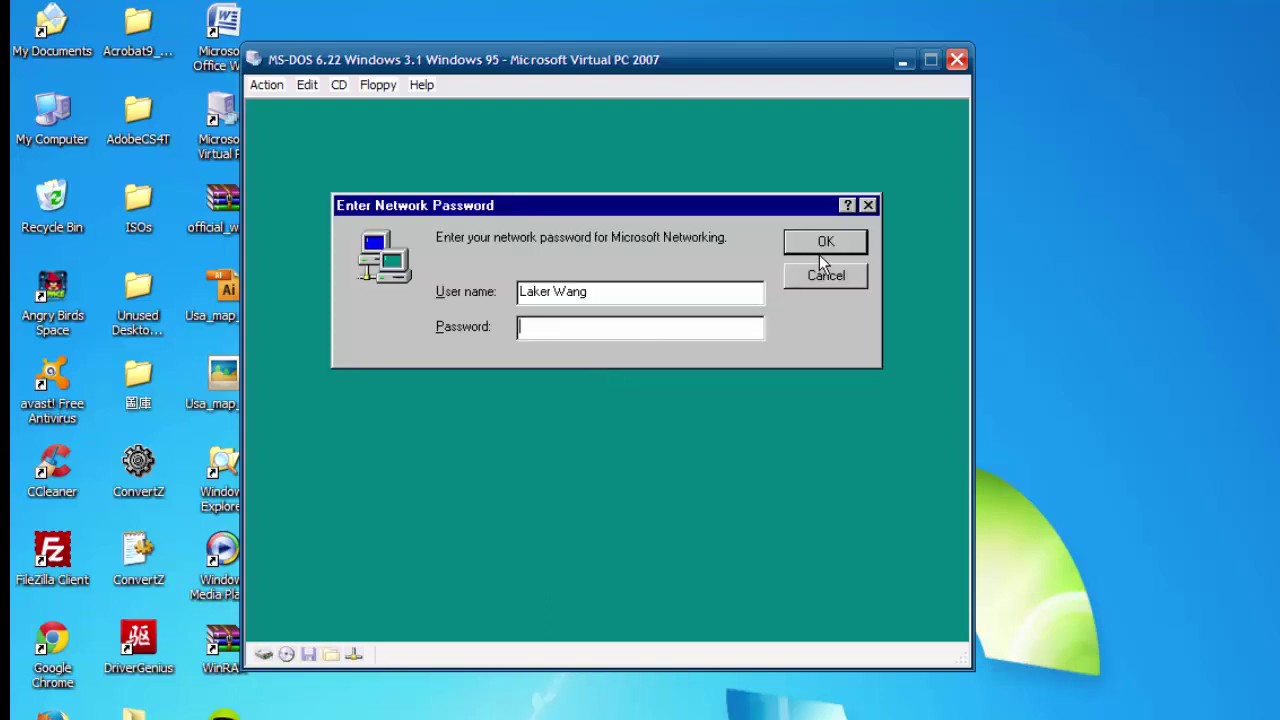
Log on at Enter Network Password without a password and close the Welcome to Windows 95 window
left_click(820, 254)
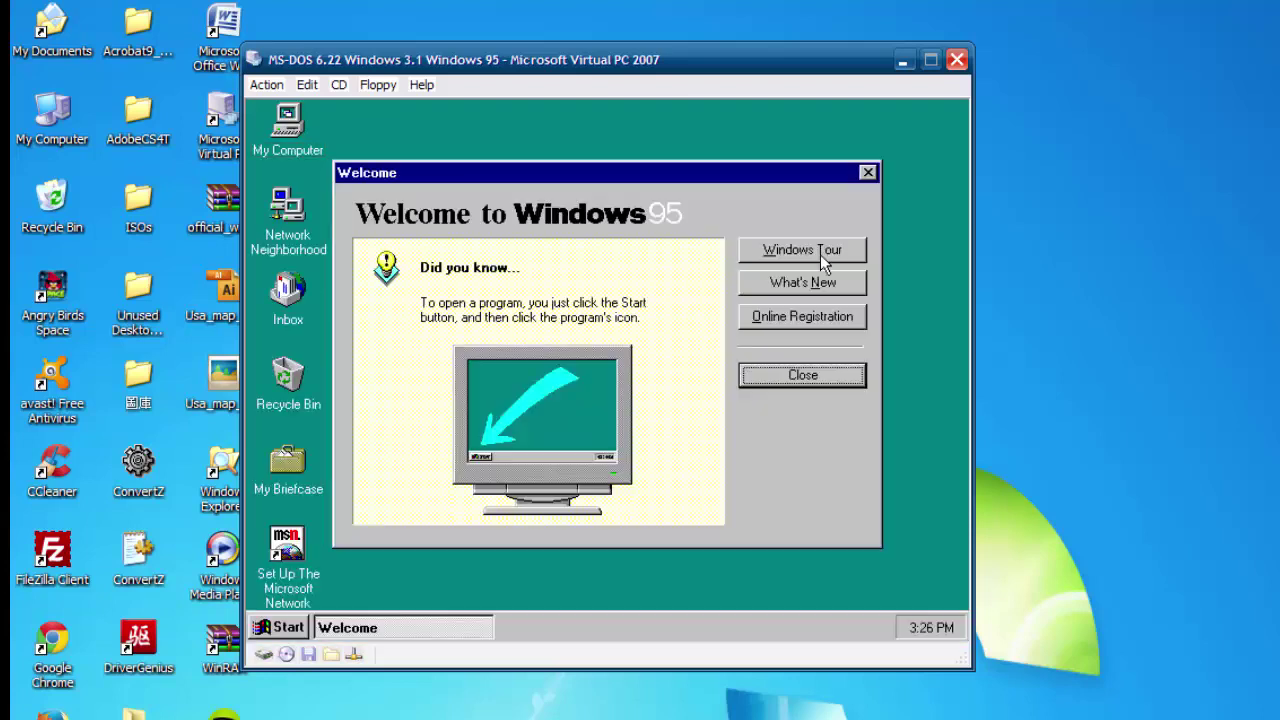
left_click(806, 376)
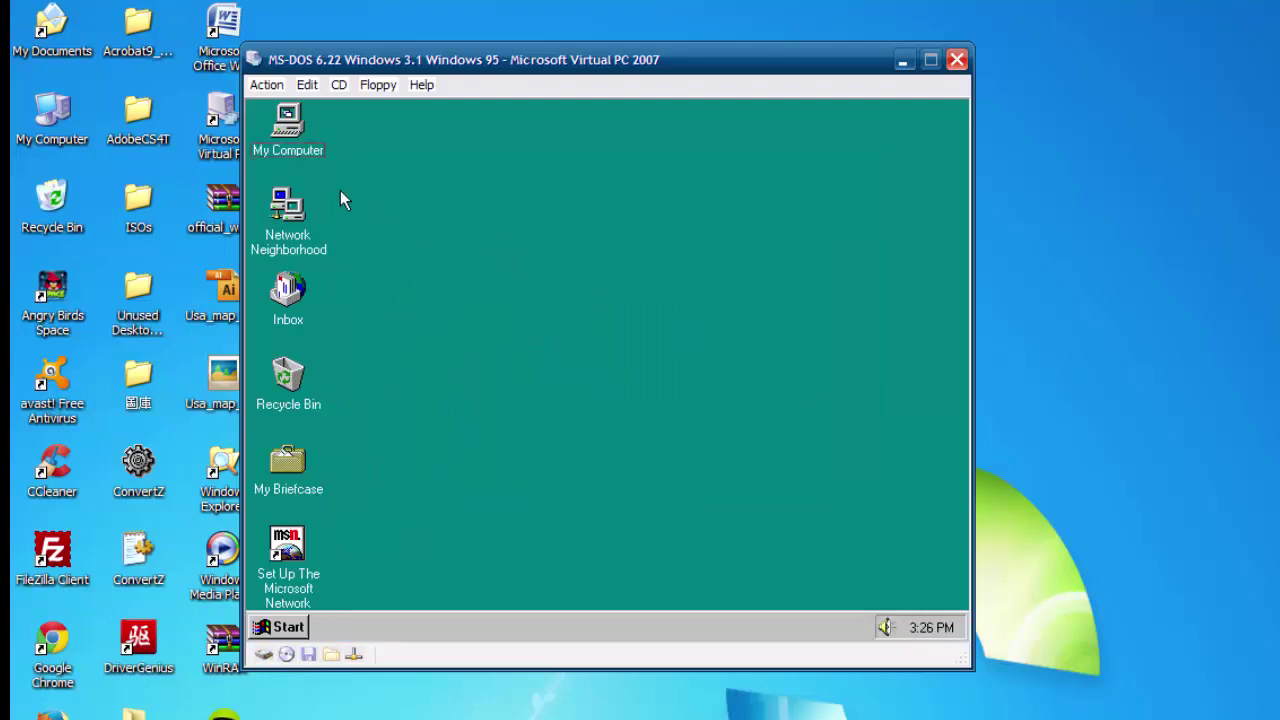
right_click(295, 126)
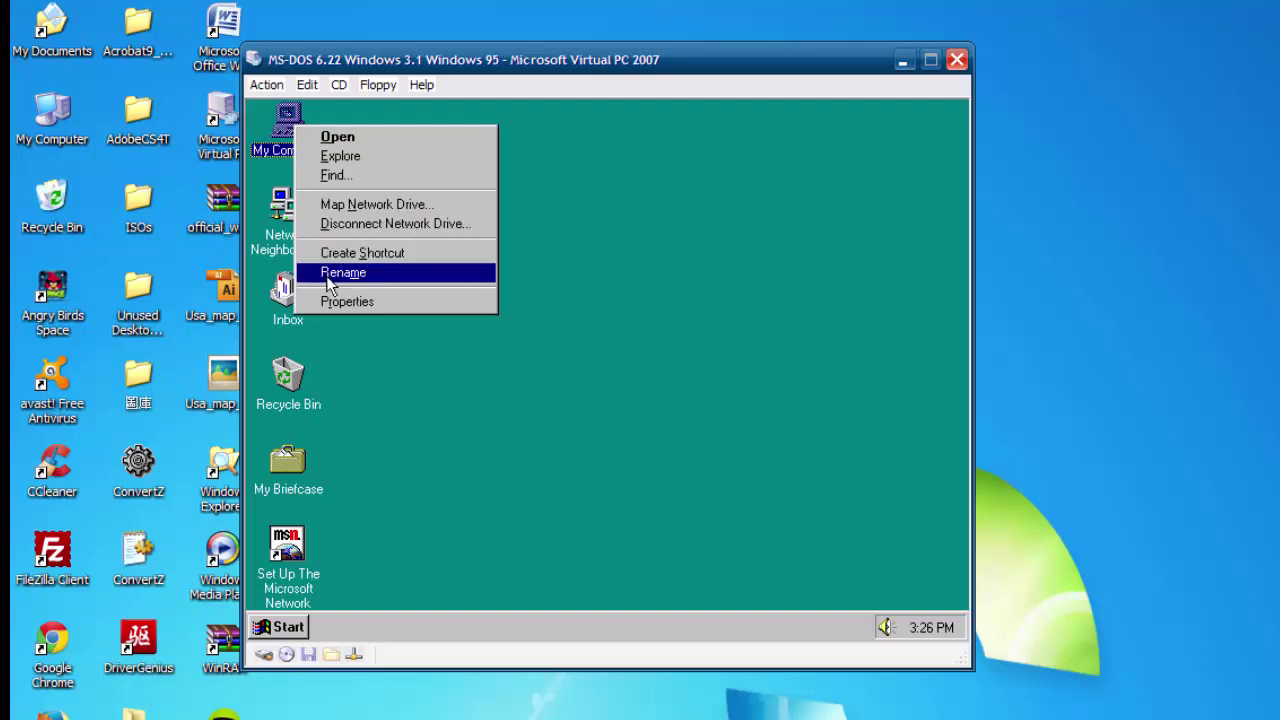
left_click(330, 320)
right_click(287, 124)
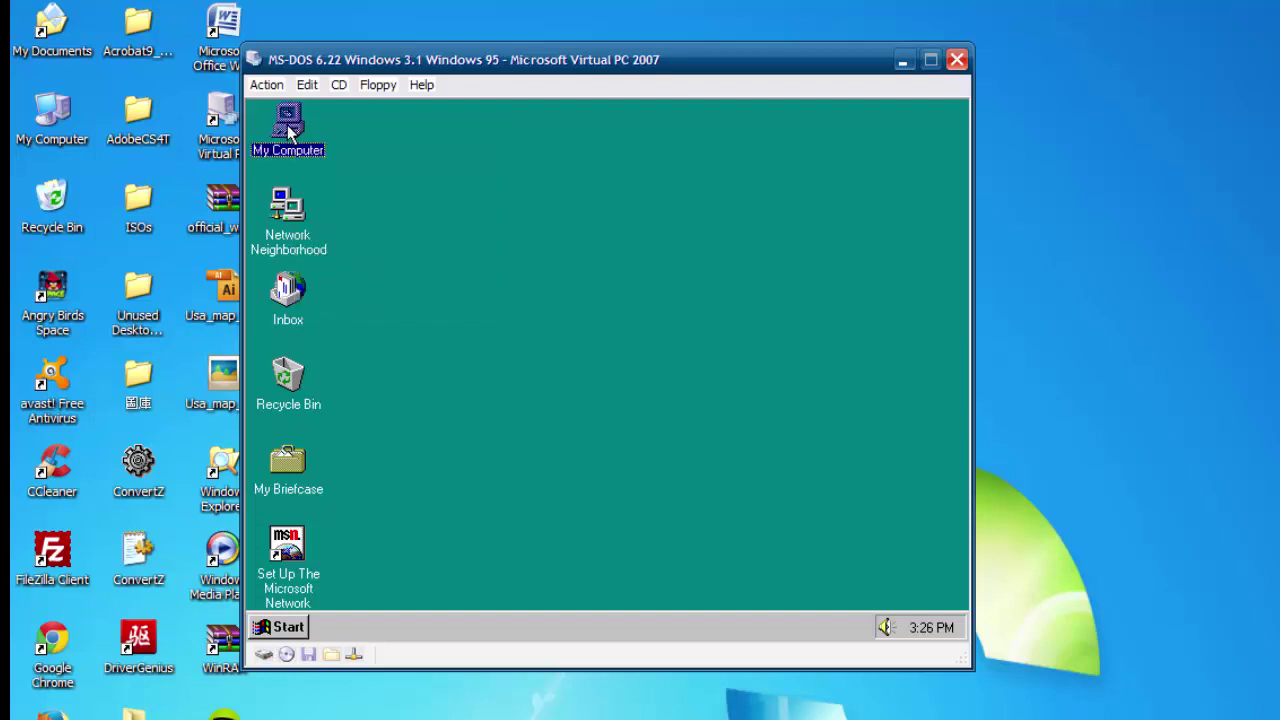
left_click(349, 303)
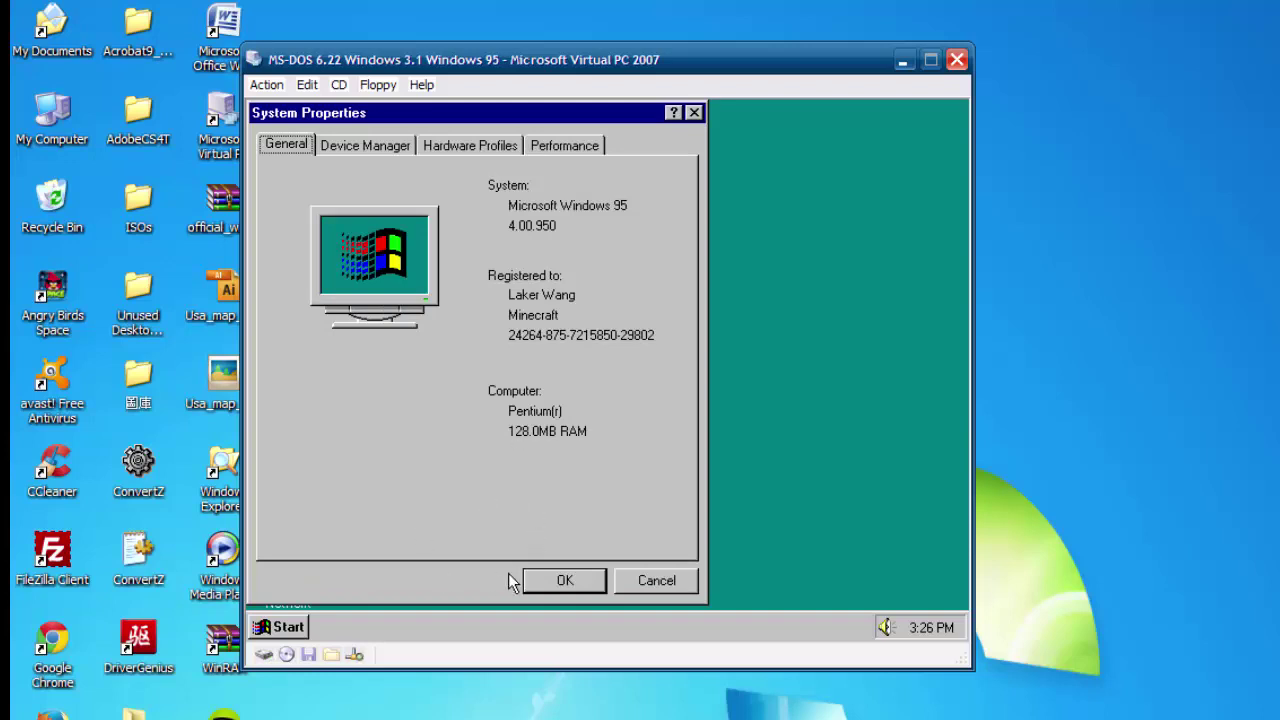
left_click(542, 577)
left_click(296, 630)
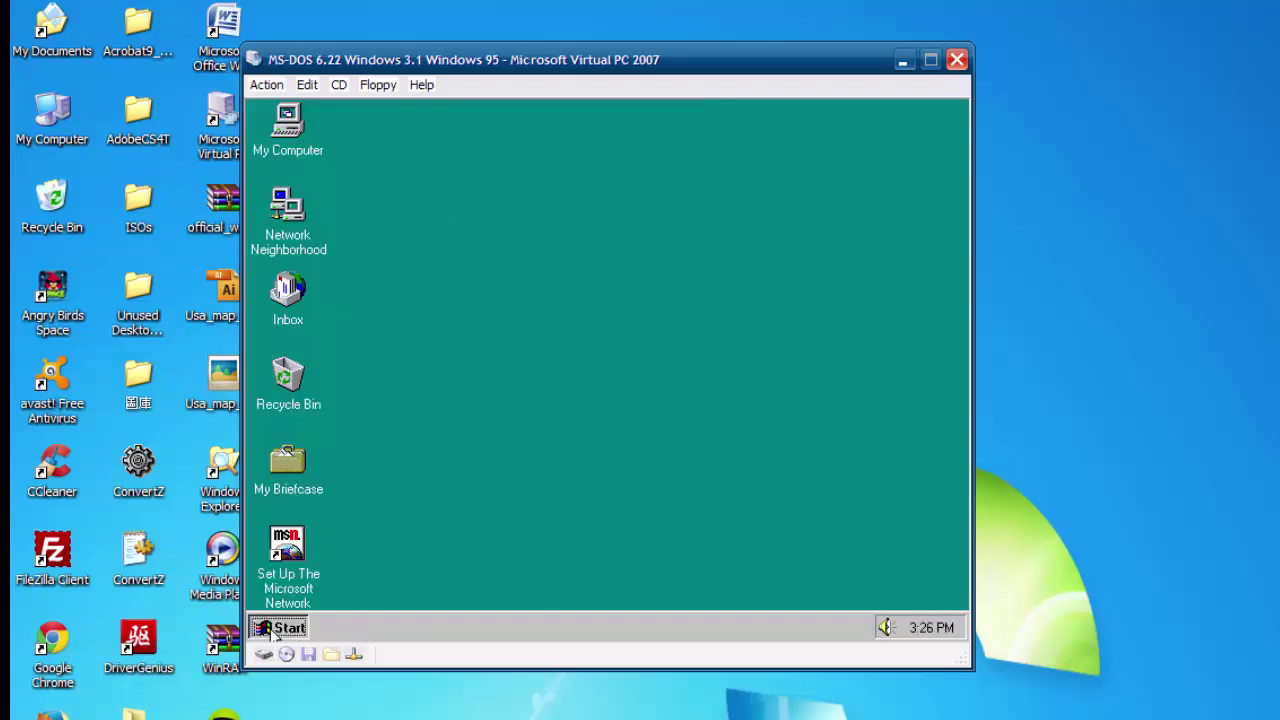
left_click(300, 543)
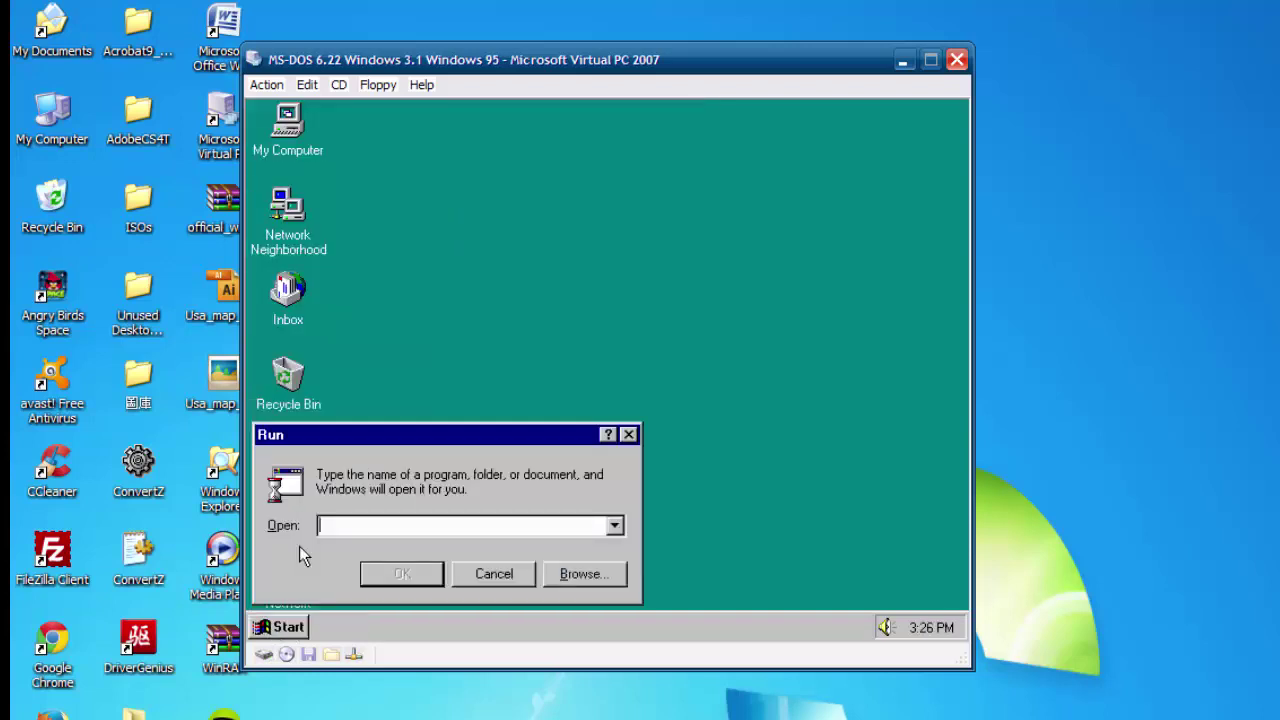
type("regedit")
key("Return")
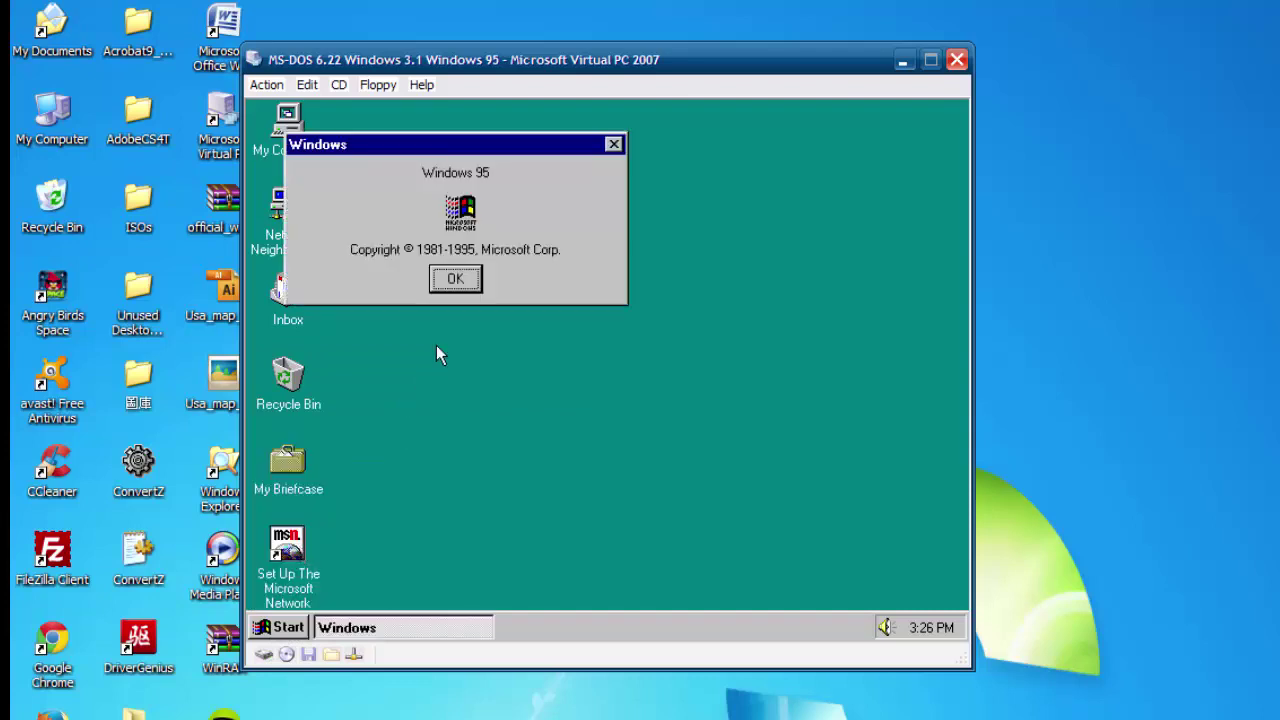
left_click(455, 280)
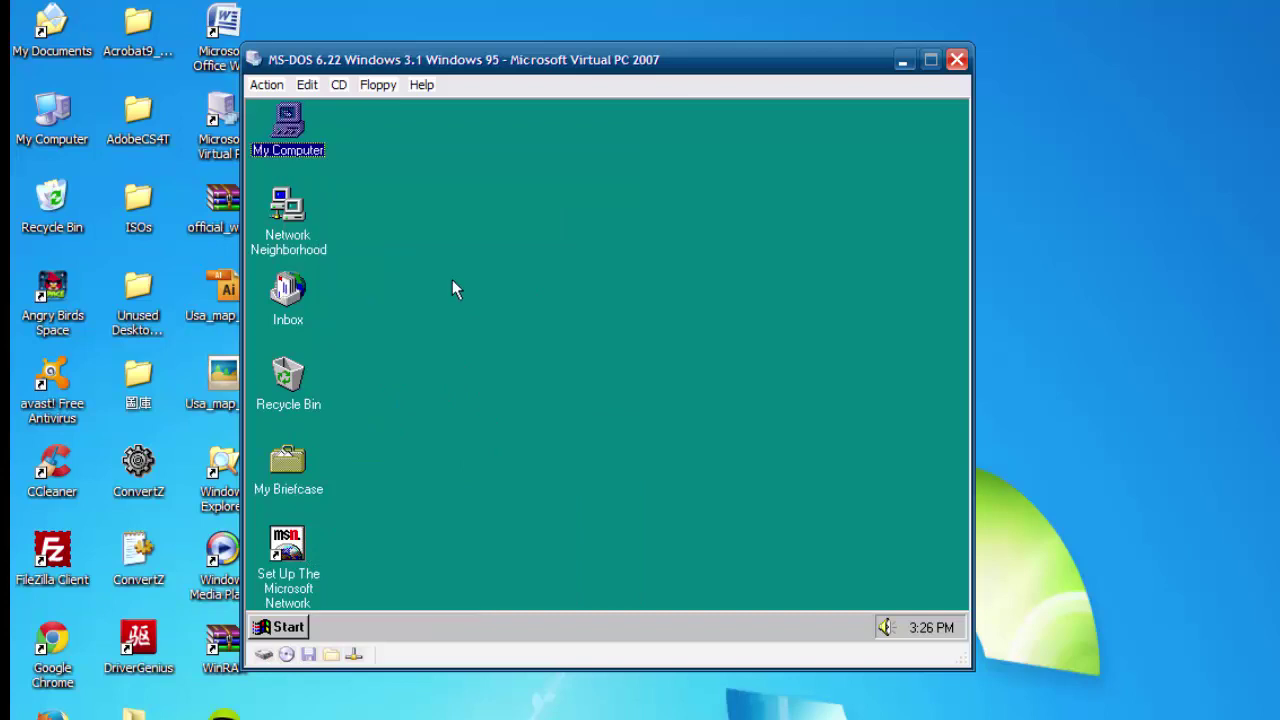